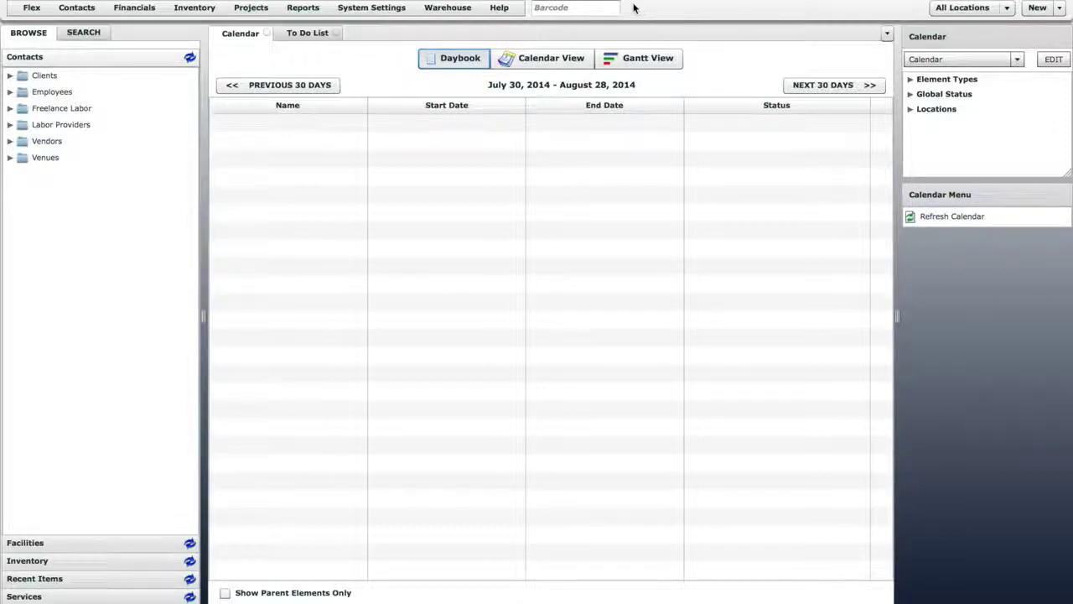
- Start a new repeat automation profile from the financial automation profiles and describe it as "Recurring Invoicing"
{"action": "left_click", "coordinate": [139, 8]}
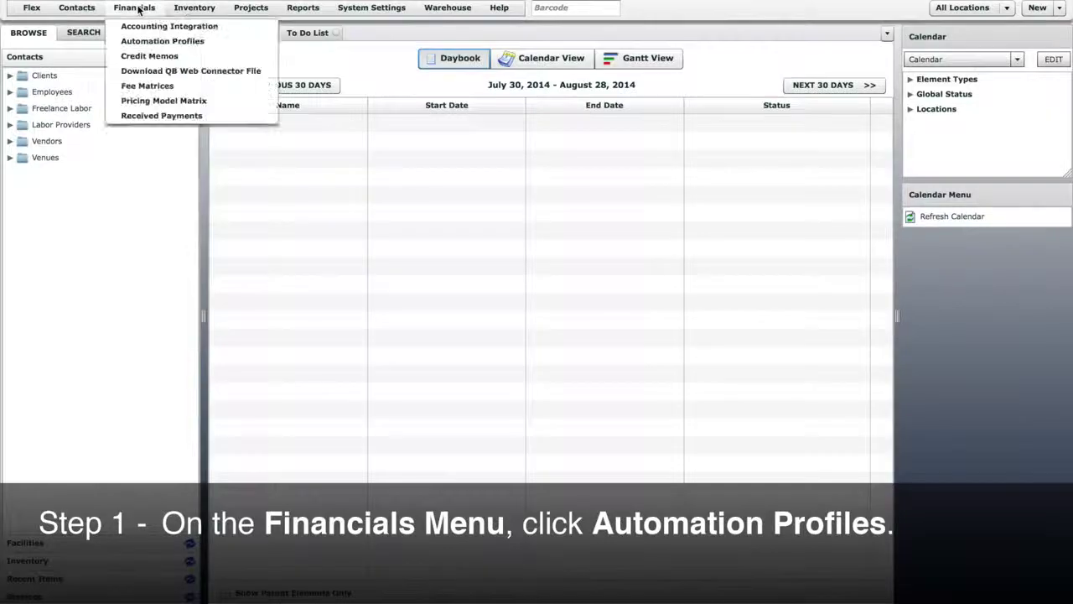
{"action": "left_click", "coordinate": [175, 40]}
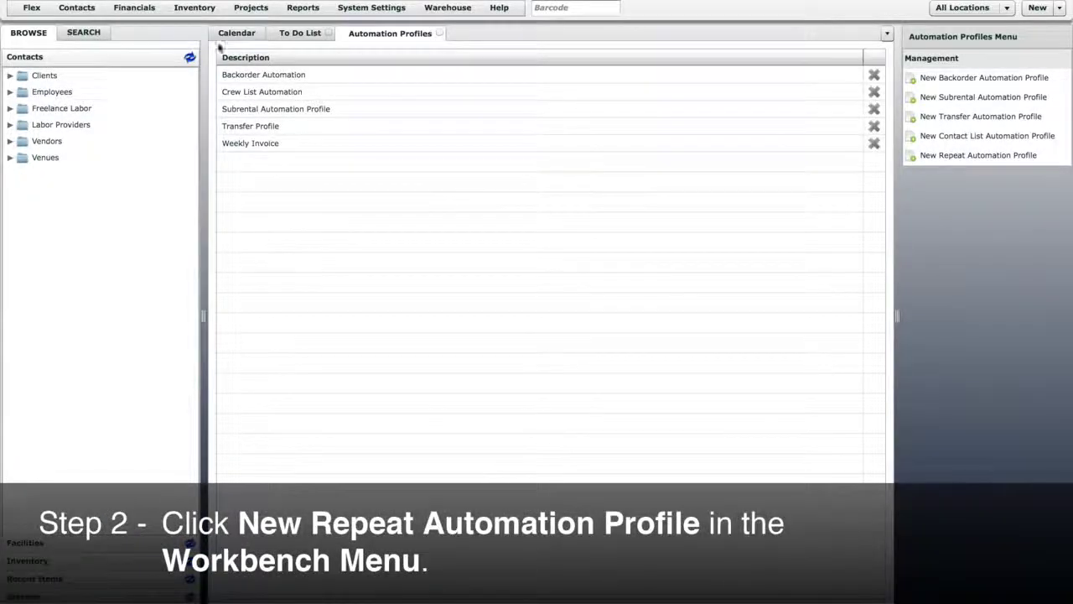
{"action": "left_click", "coordinate": [950, 156]}
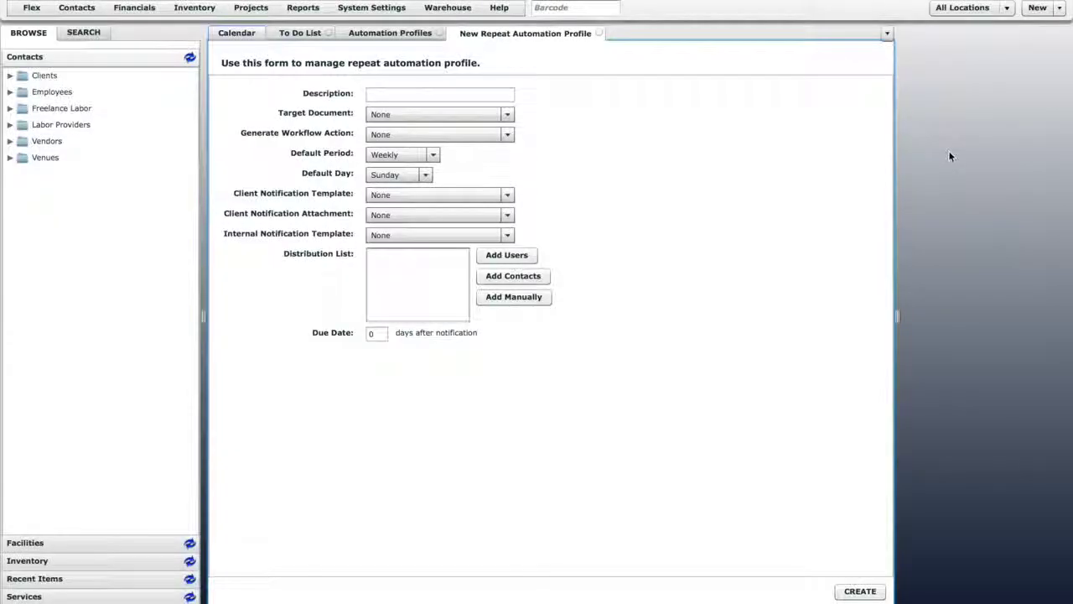
{"action": "left_click", "coordinate": [489, 95]}
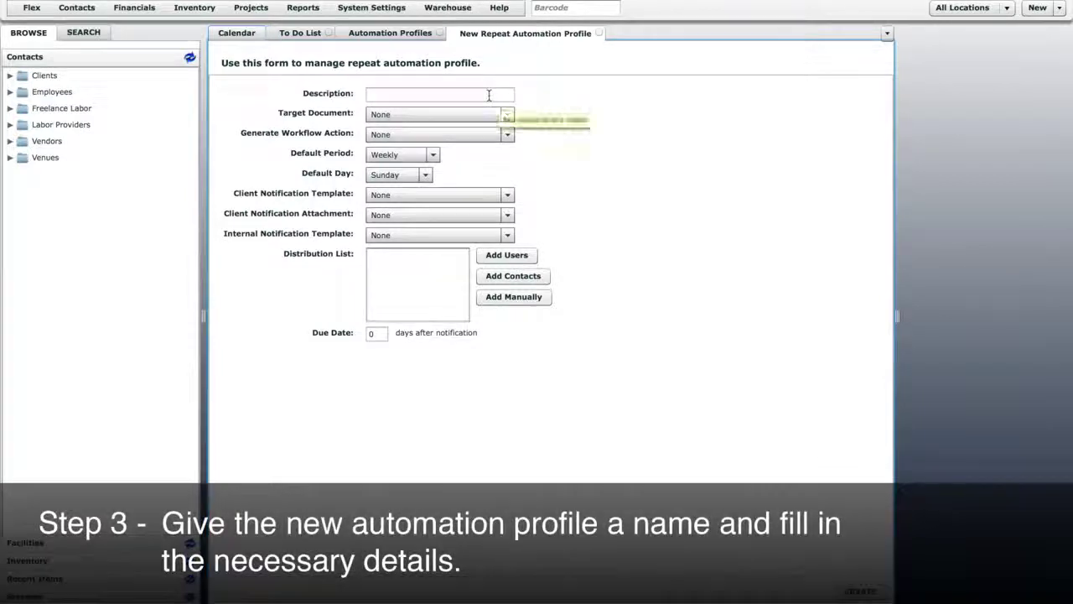
{"action": "type", "text": "Re"}
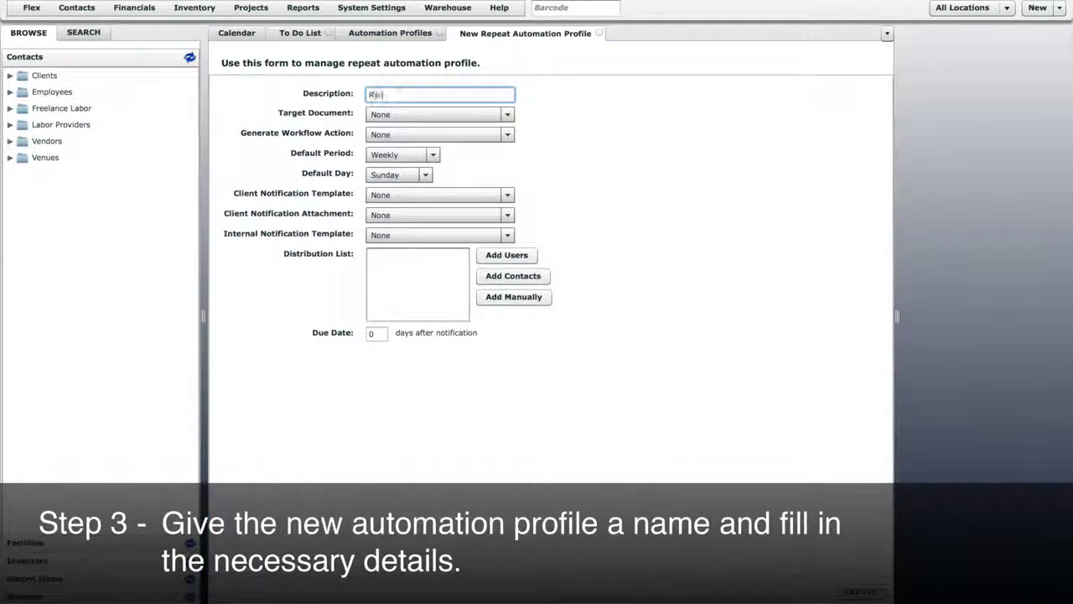
{"action": "type", "text": "curring Invoicing"}
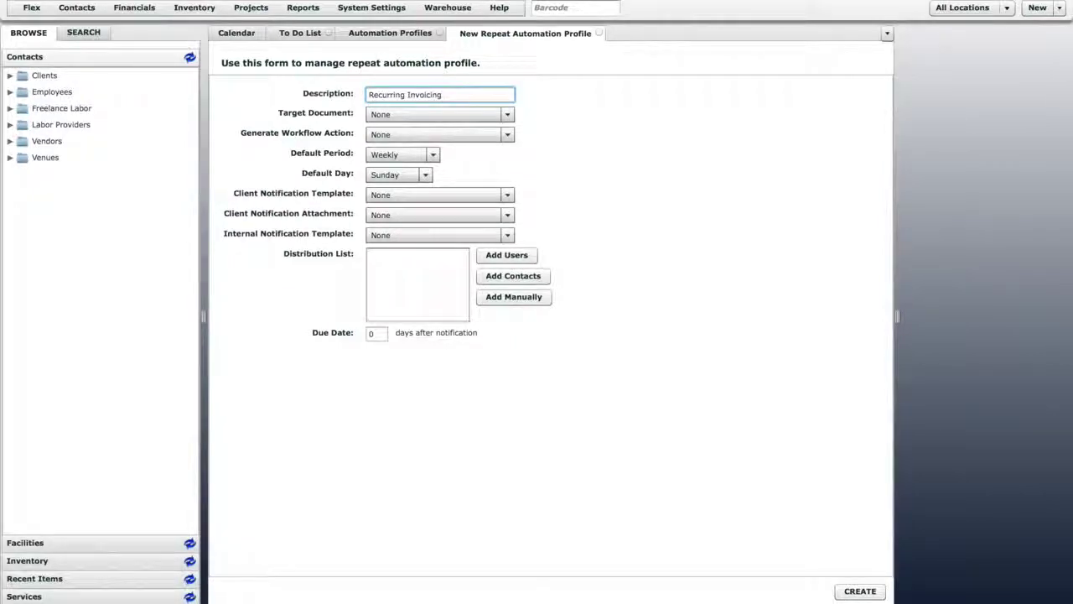
- Set the profile's target document to Invoice and its generate workflow action to Generate Invoice
{"action": "left_click", "coordinate": [504, 114]}
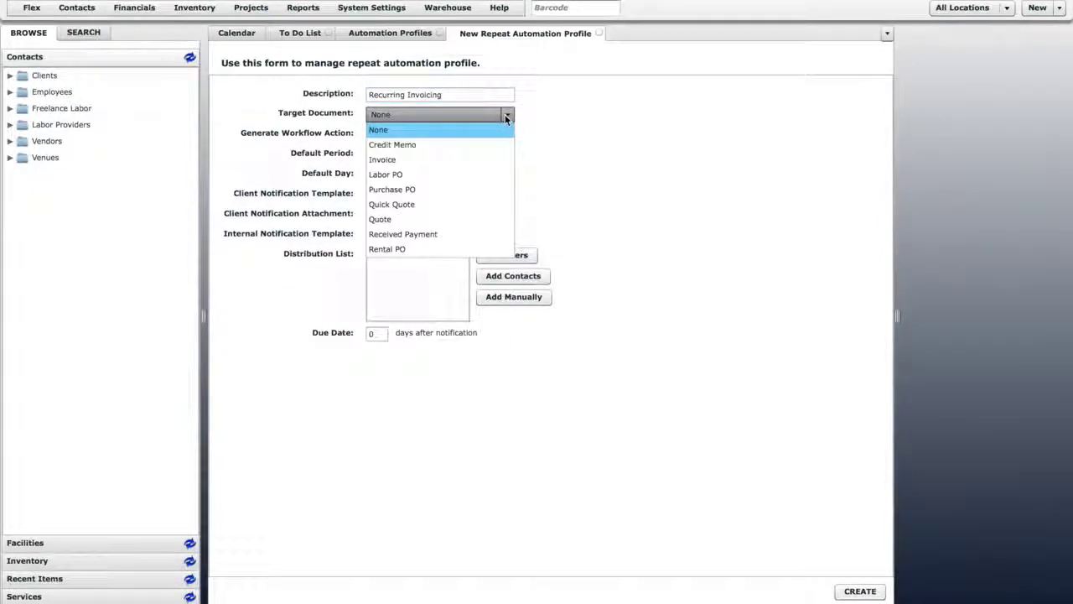
{"action": "left_click", "coordinate": [492, 159]}
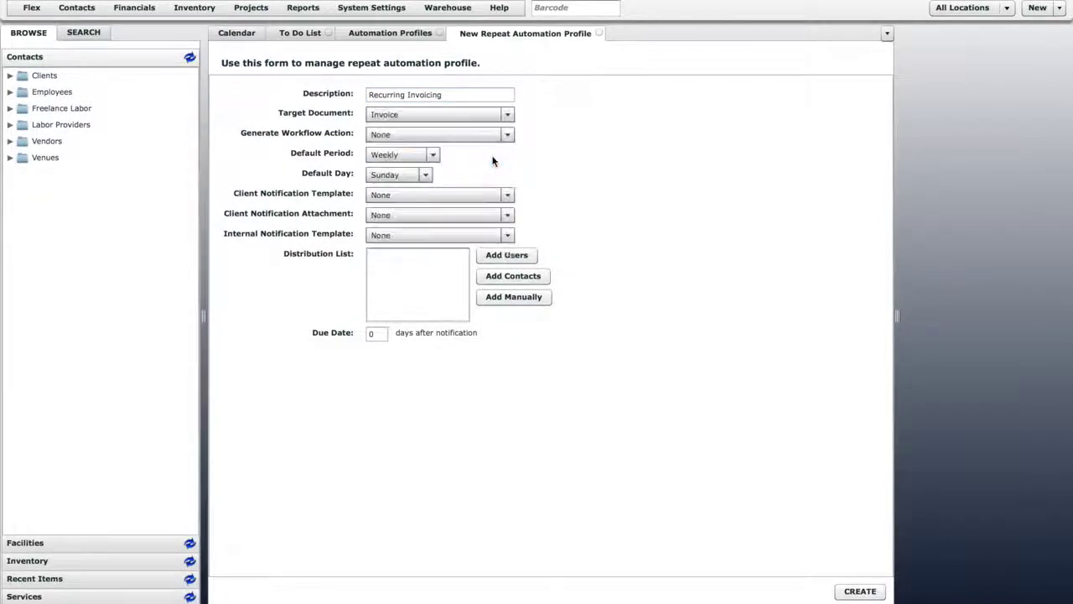
{"action": "left_click", "coordinate": [508, 136]}
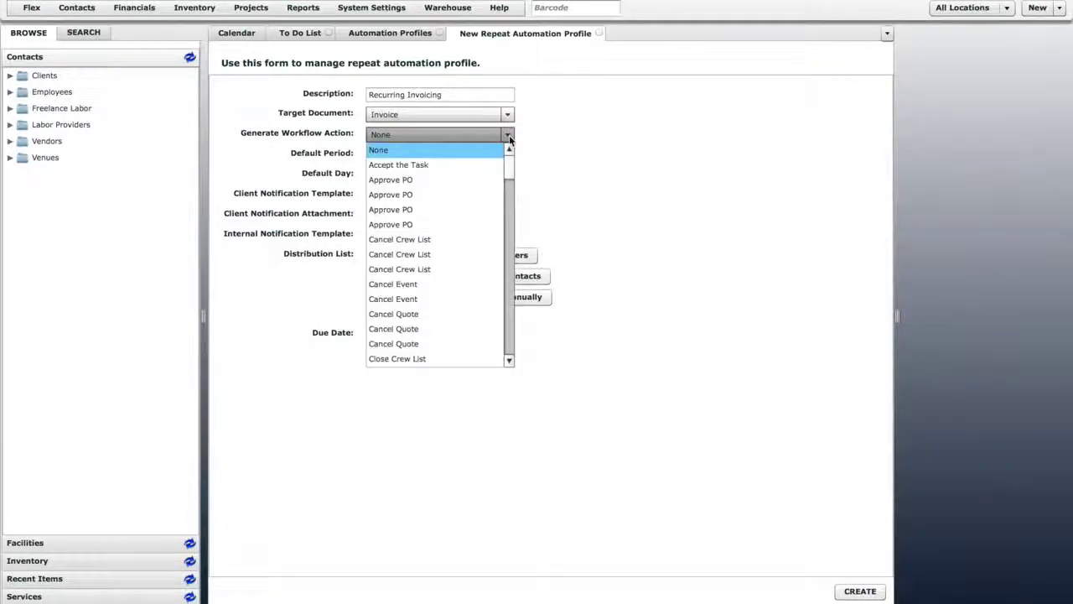
{"action": "left_click_drag", "start_coordinate": [509, 159], "coordinate": [511, 252]}
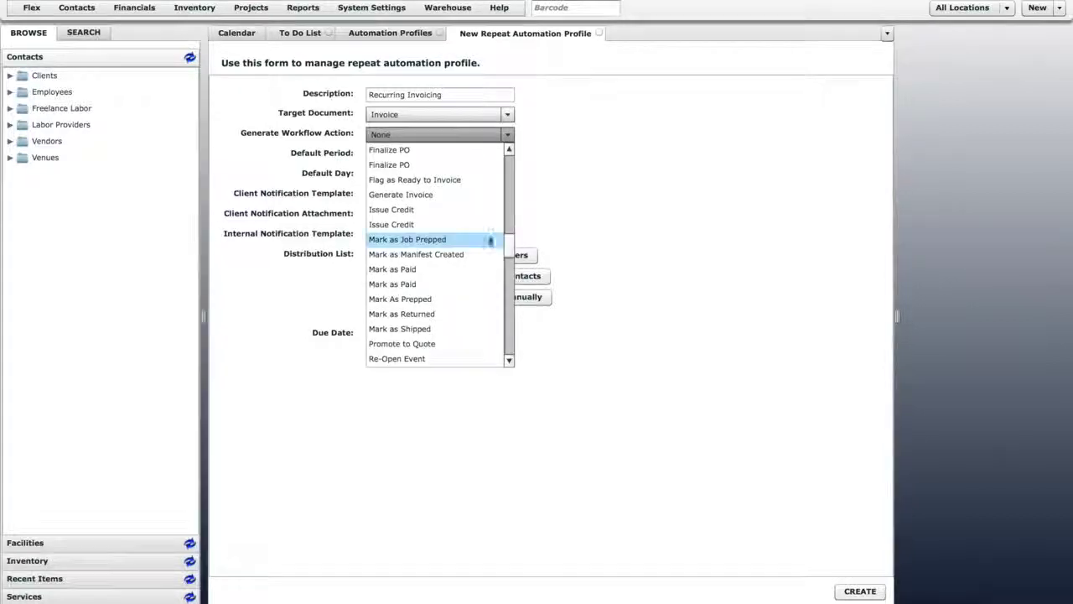
{"action": "left_click", "coordinate": [437, 195]}
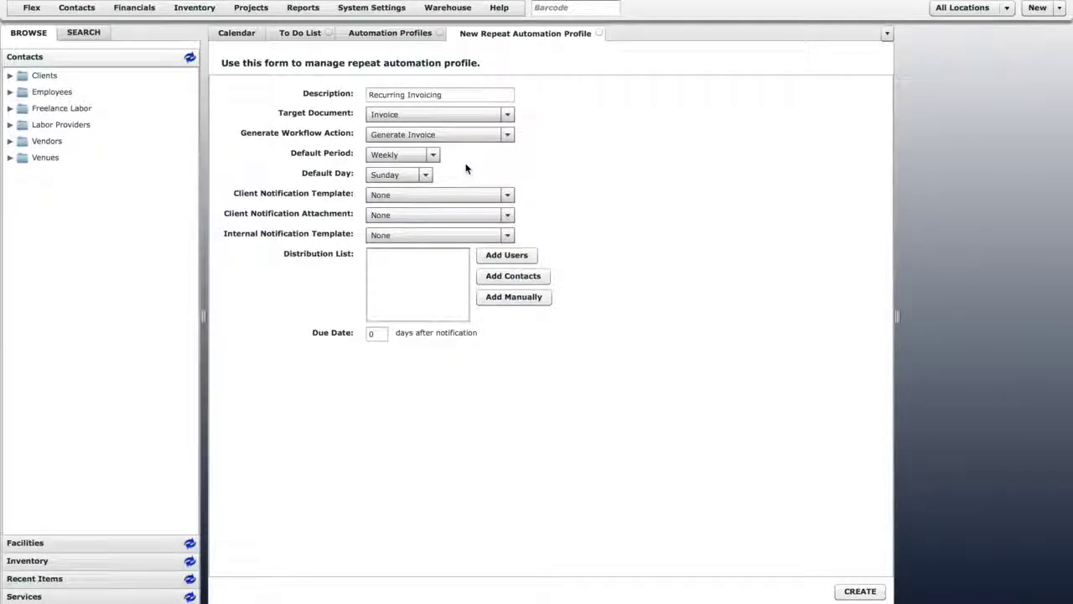
- Review the available choices for the profile's default period and default day
{"action": "left_click", "coordinate": [435, 153]}
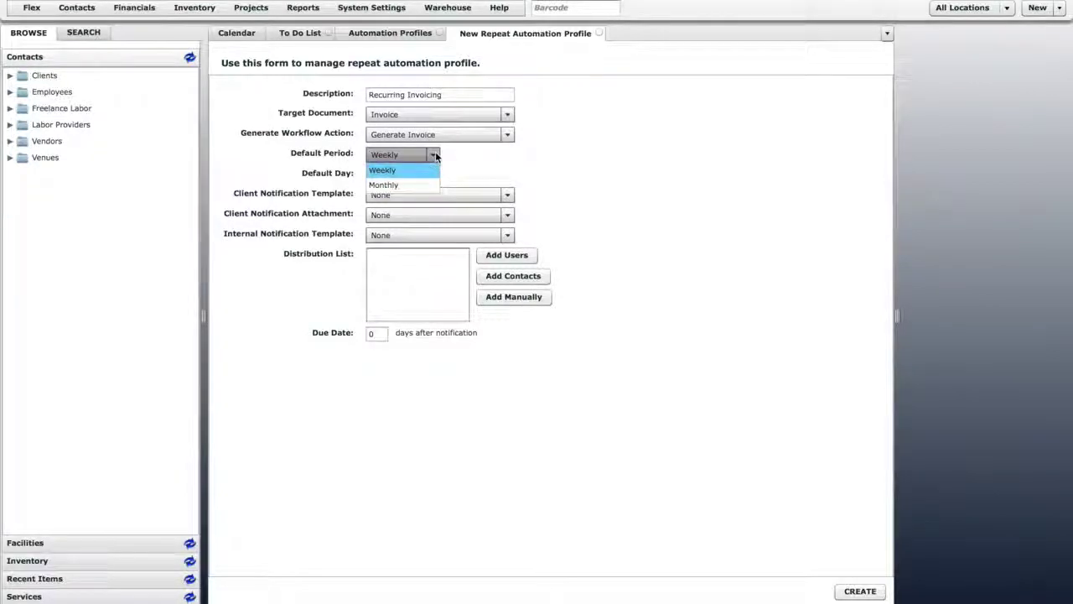
{"action": "left_click", "coordinate": [436, 153]}
{"action": "left_click", "coordinate": [427, 174]}
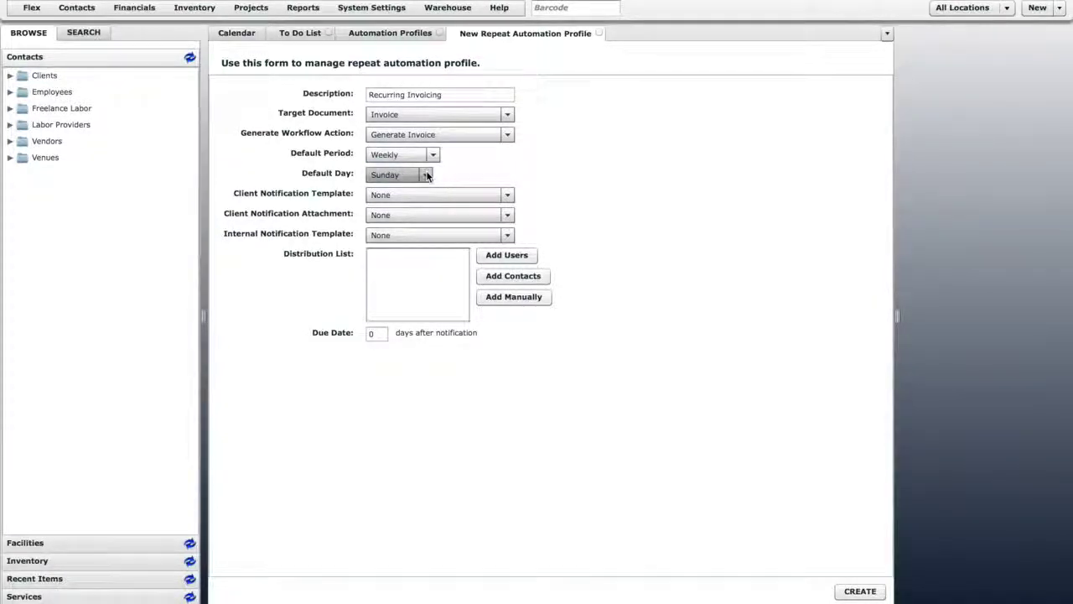
{"action": "left_click", "coordinate": [427, 174]}
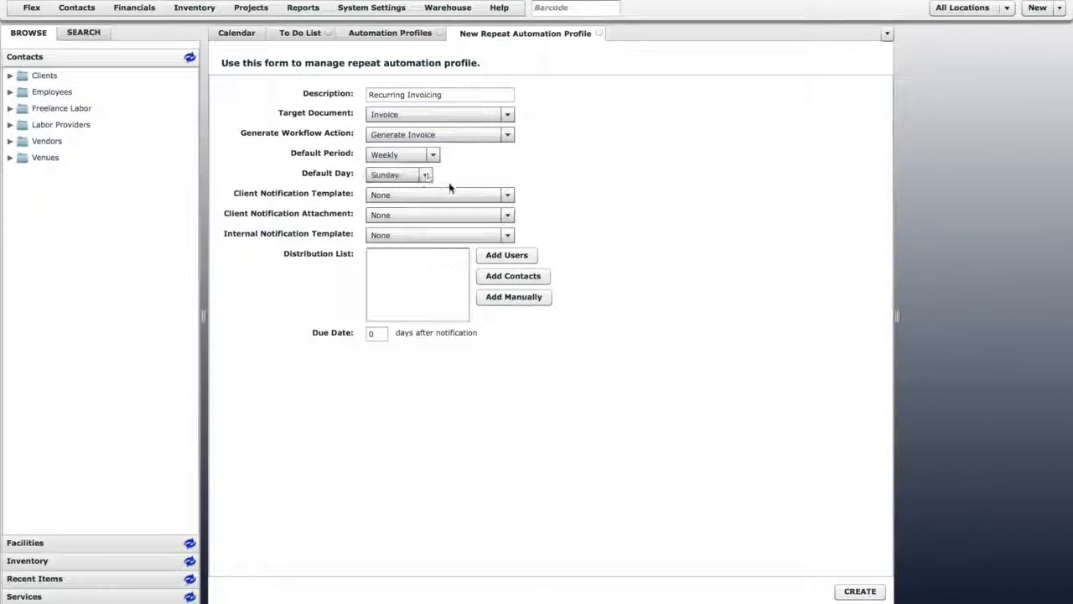
- Set both the client and internal notification templates to Send Invoice to Client
{"action": "left_click", "coordinate": [461, 194]}
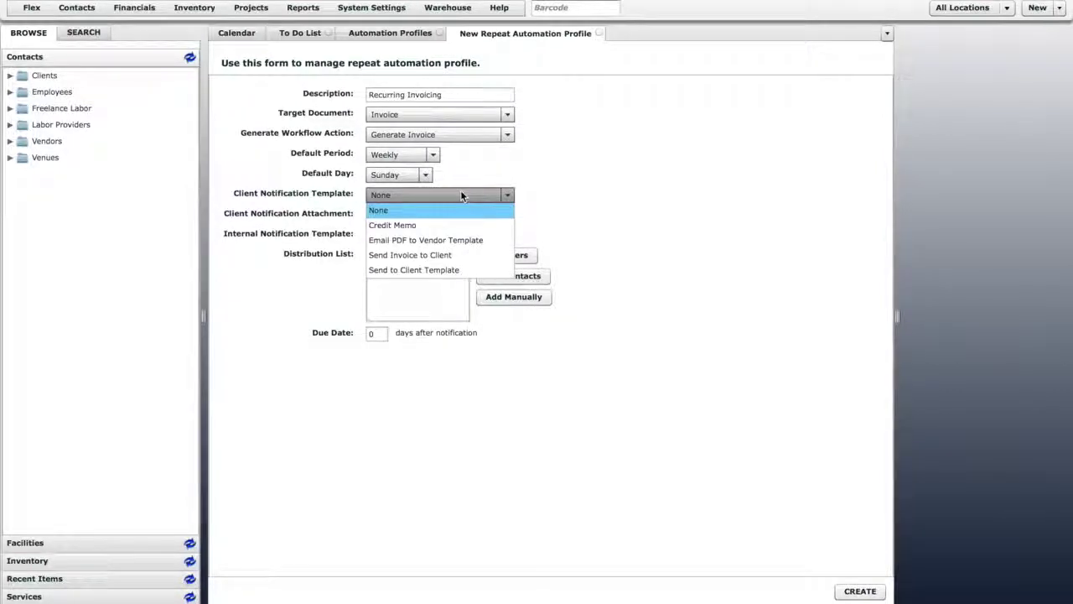
{"action": "left_click", "coordinate": [454, 255]}
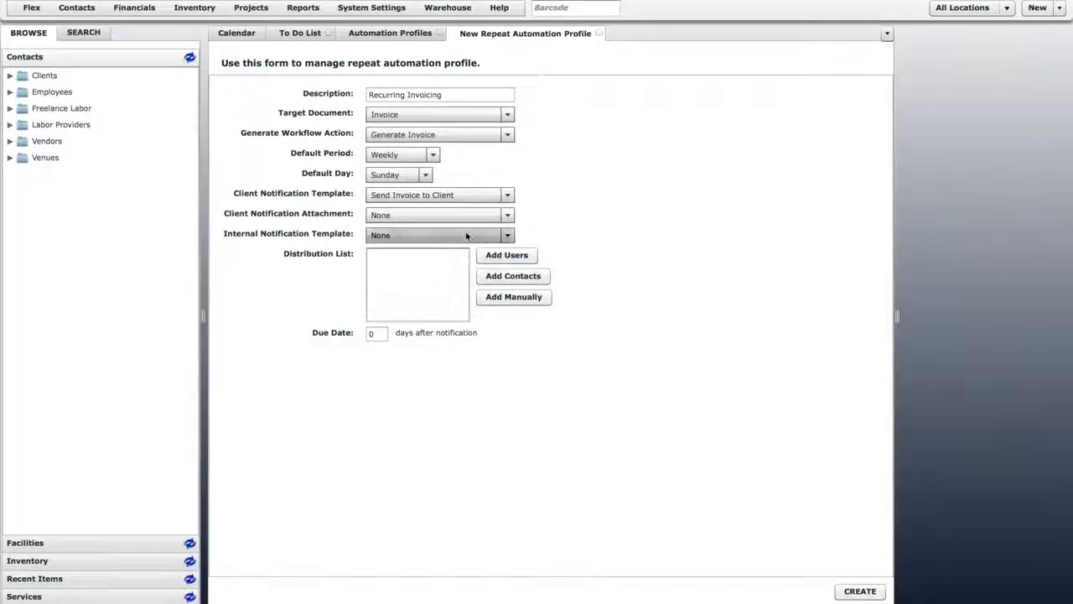
{"action": "left_click", "coordinate": [508, 235]}
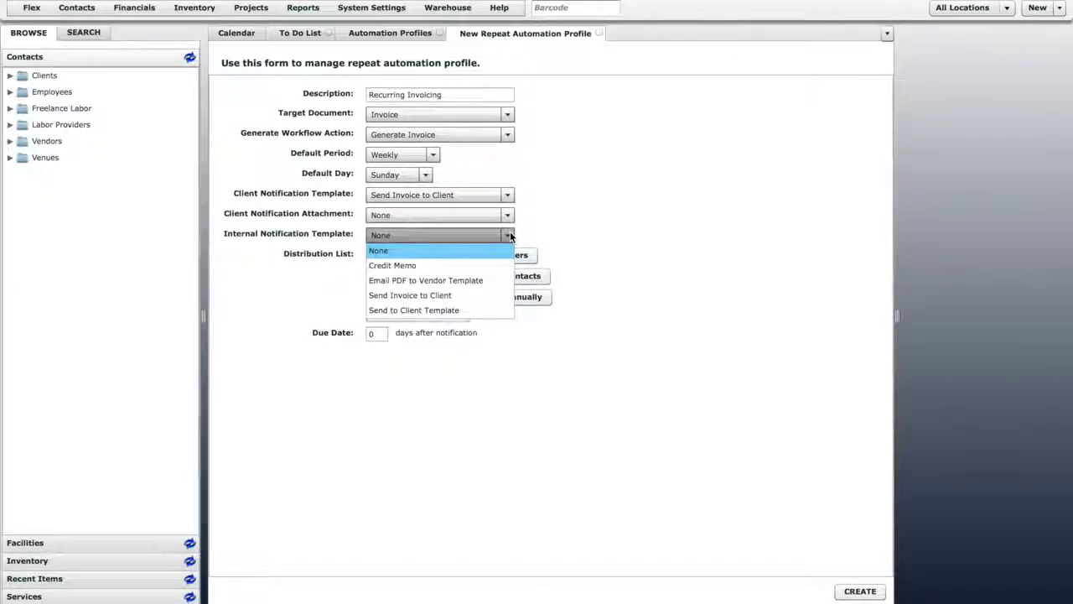
{"action": "left_click", "coordinate": [487, 297]}
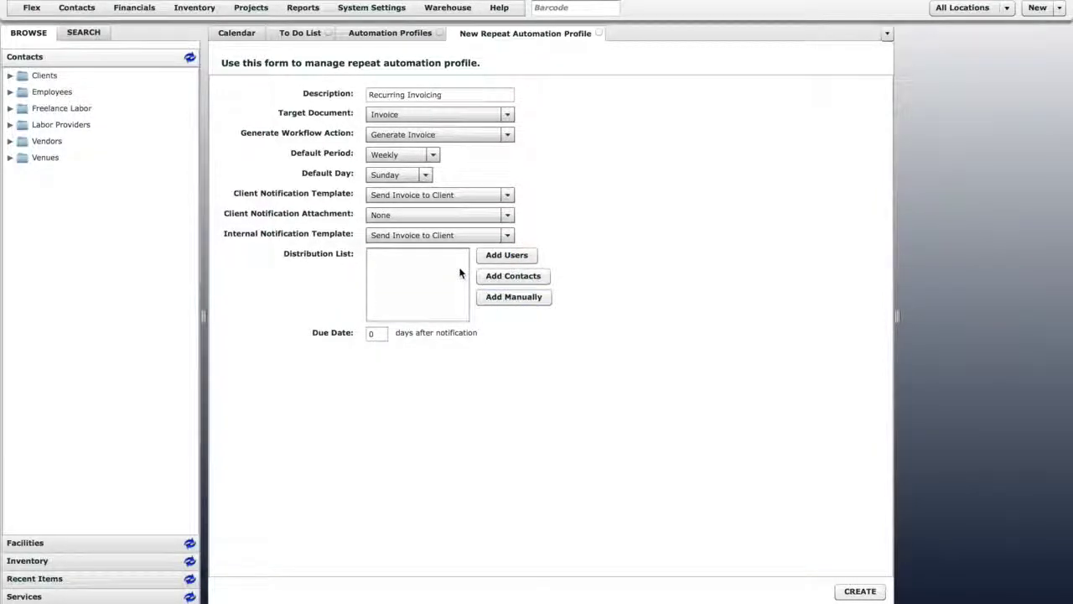
- Create the repeat automation profile with its due date at 0 days after notification
{"action": "left_click", "coordinate": [382, 334]}
{"action": "double_click", "coordinate": [382, 334]}
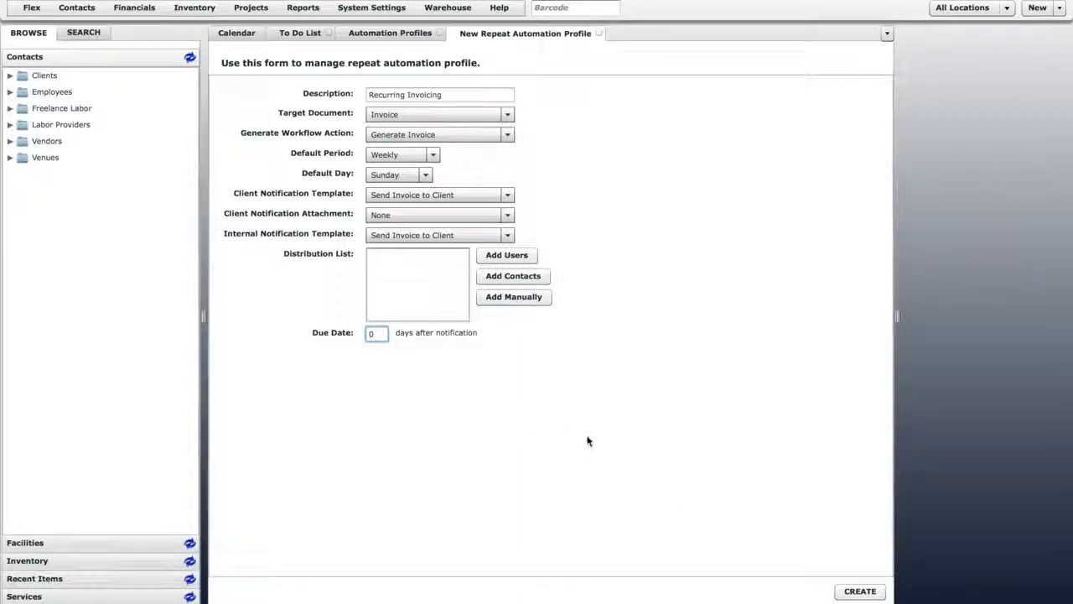
{"action": "left_click", "coordinate": [863, 592]}
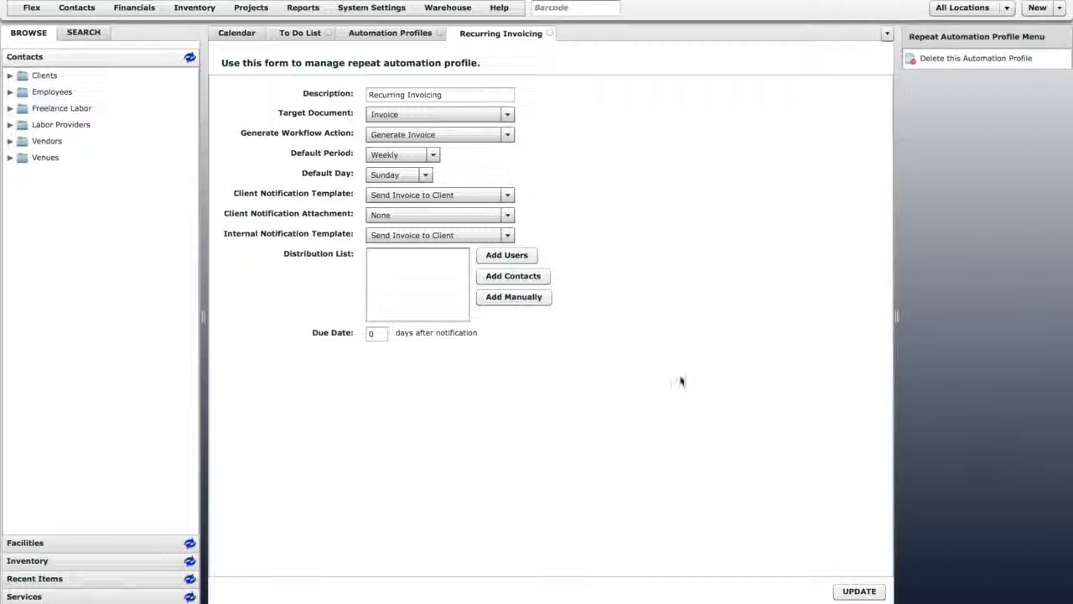
- Open the Quote definition for editing from the project element definitions
{"action": "left_click", "coordinate": [252, 7]}
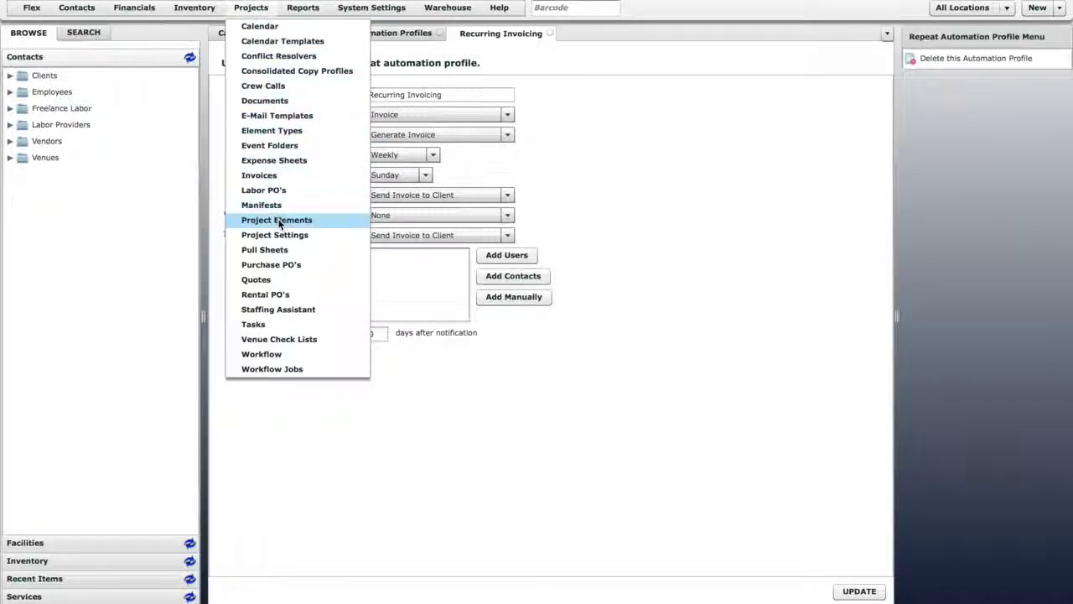
{"action": "left_click", "coordinate": [279, 221]}
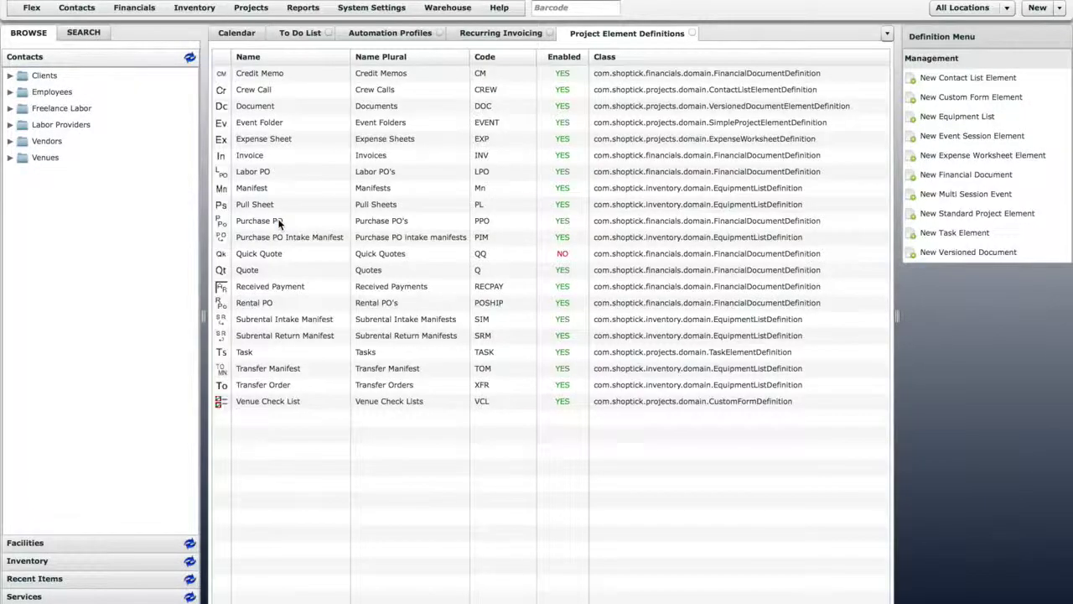
{"action": "left_click", "coordinate": [258, 272]}
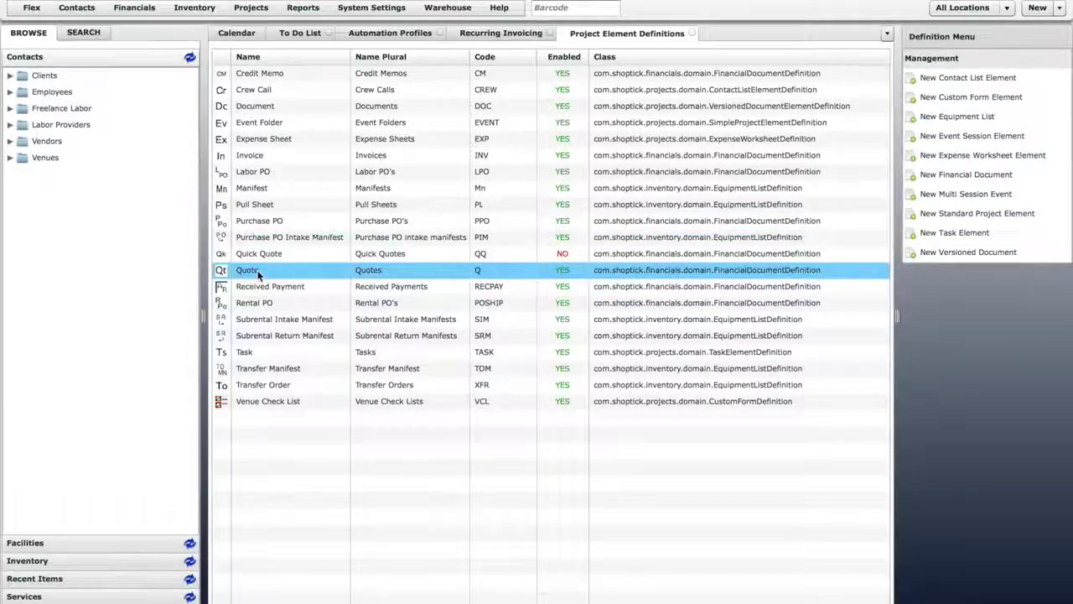
{"action": "double_click", "coordinate": [257, 270]}
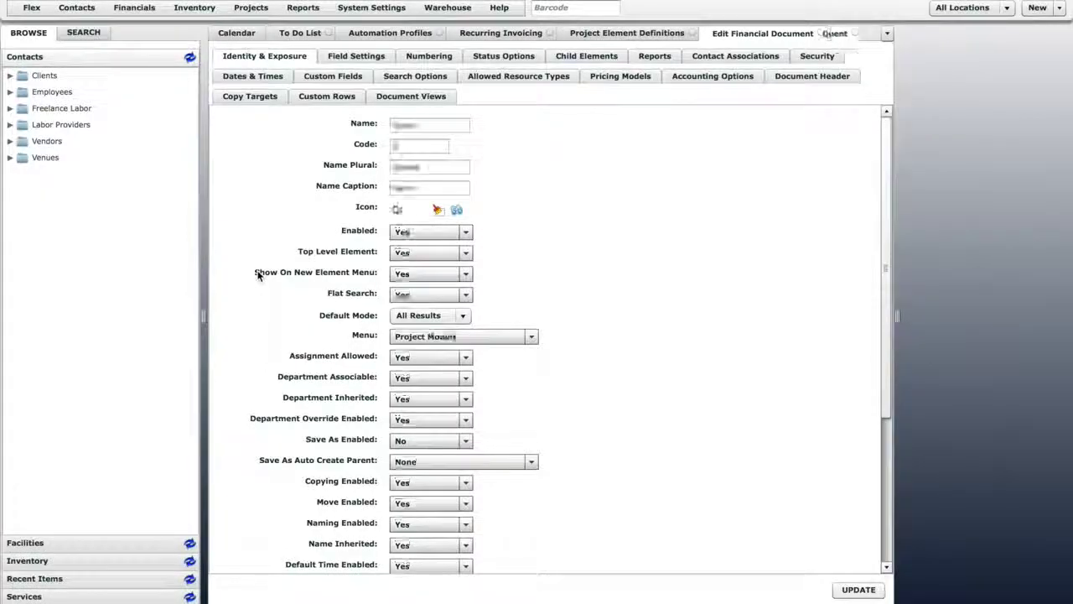
- Assign Recurring Invoicing as the repeat automation profile in the Quote's accounting options and save the definition
{"action": "left_click", "coordinate": [741, 82]}
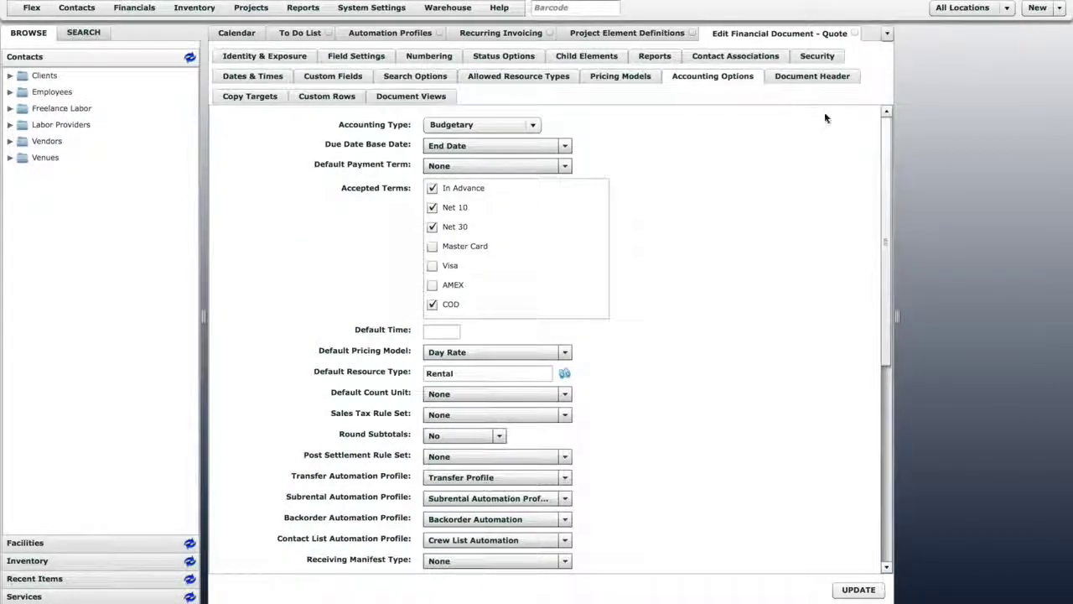
{"action": "left_click_drag", "start_coordinate": [889, 136], "coordinate": [891, 331]}
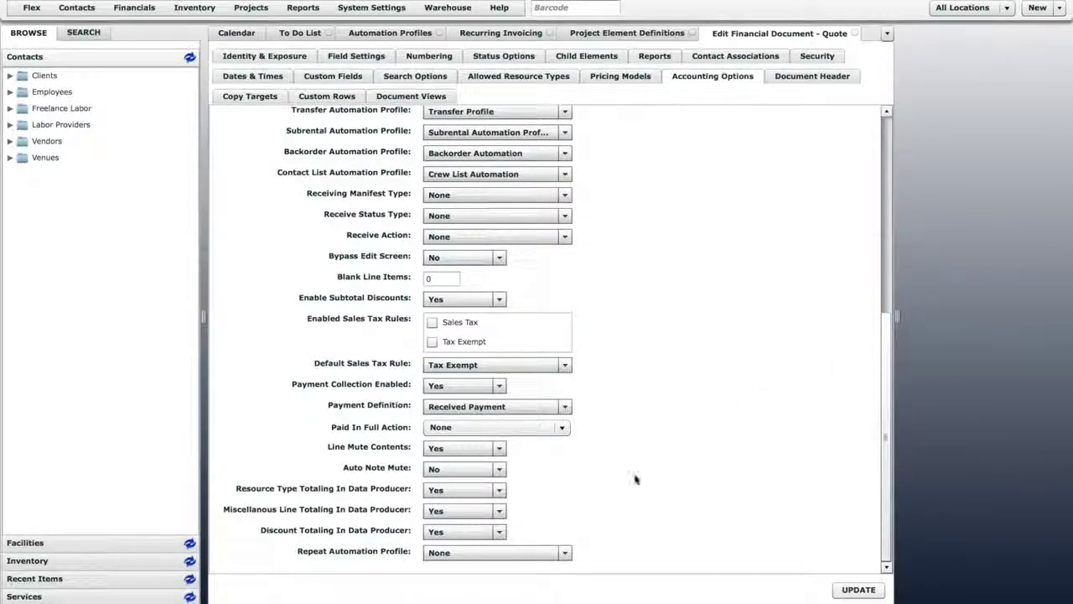
{"action": "left_click", "coordinate": [543, 552]}
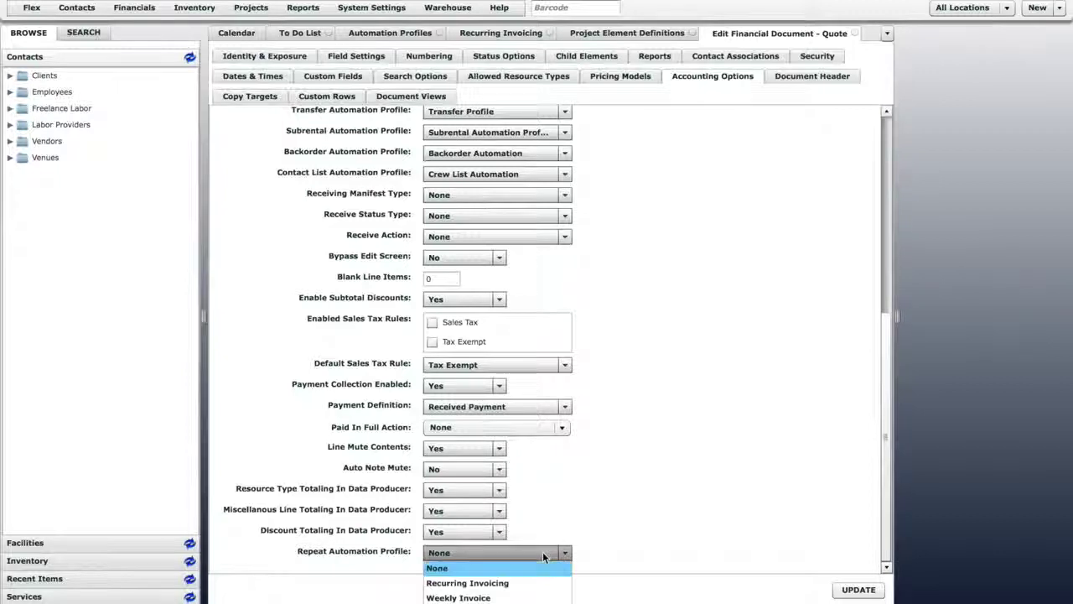
{"action": "left_click", "coordinate": [510, 583]}
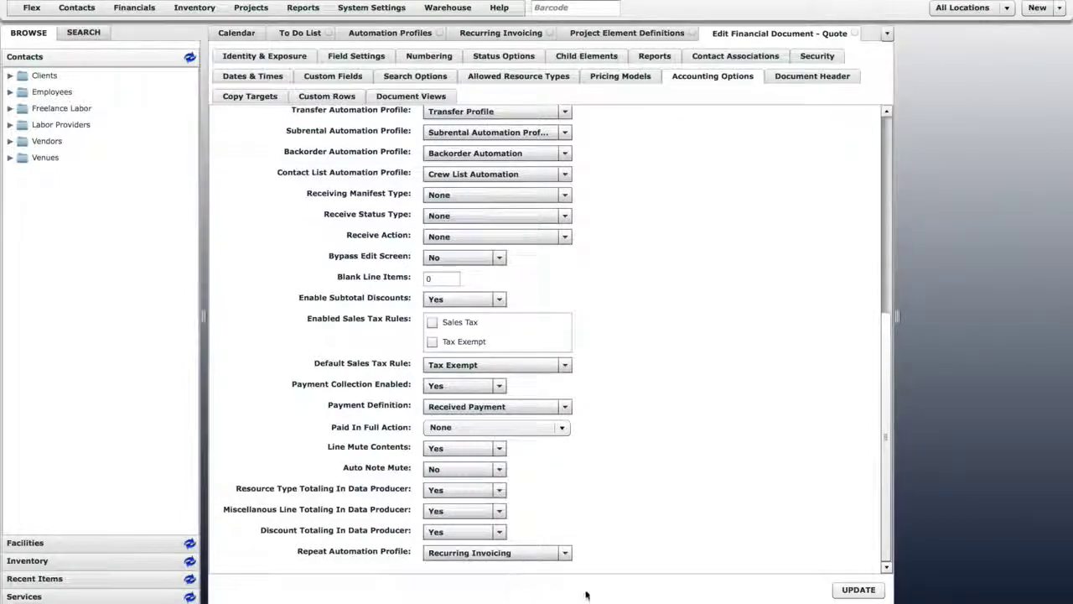
{"action": "left_click", "coordinate": [857, 591]}
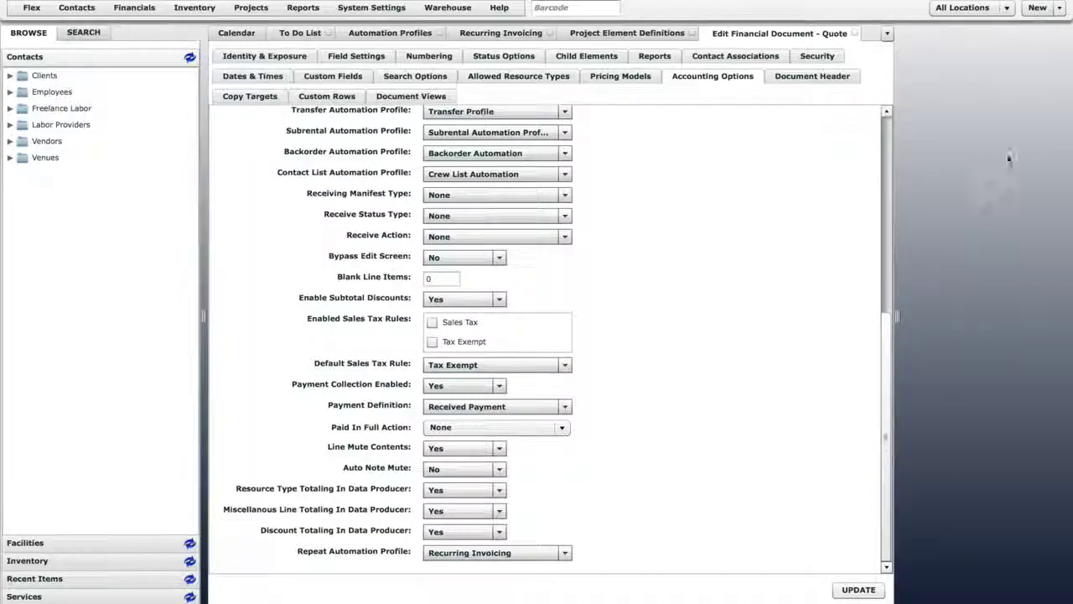
- Start a new quote and name it "Recurring Invoicing"
{"action": "left_click", "coordinate": [1060, 8]}
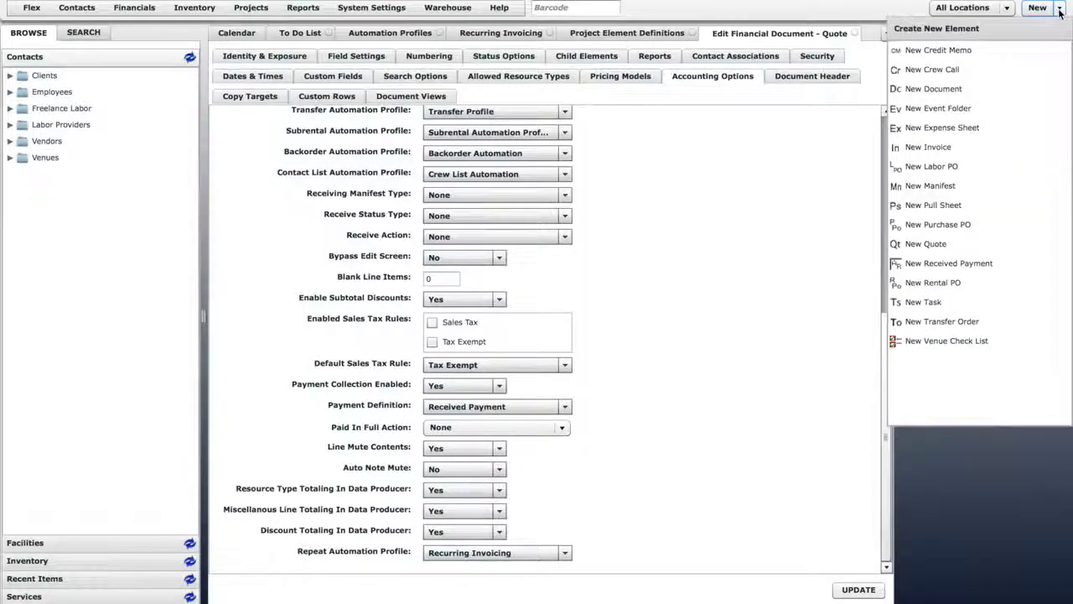
{"action": "left_click", "coordinate": [936, 244]}
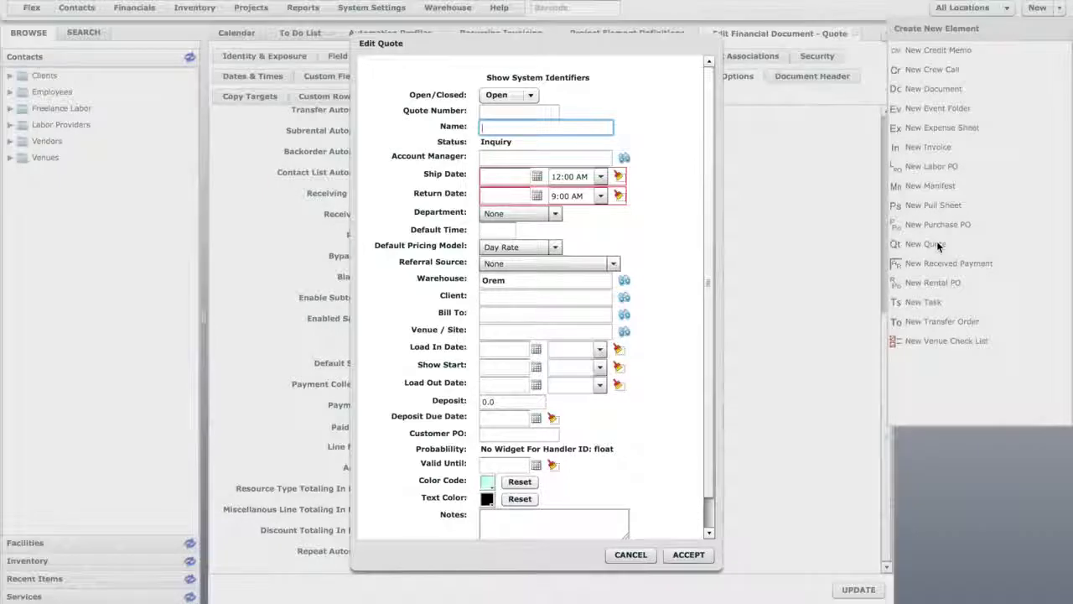
{"action": "type", "text": "Recurring Invoicing"}
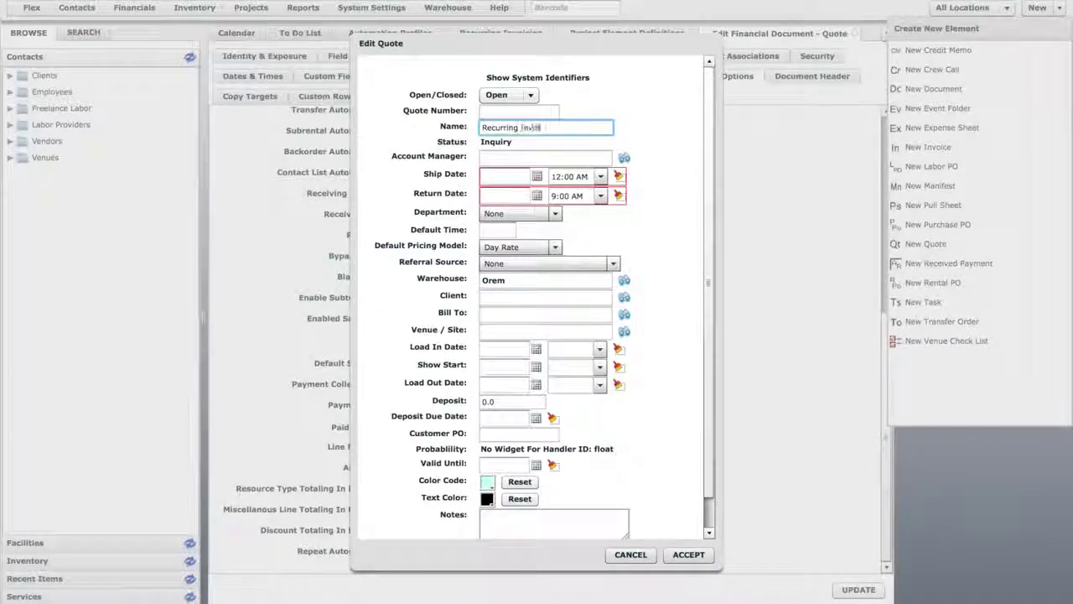
- Set the quote's ship date to 07/30/2014 at 8:00 AM and its return date to 07/31/2014
{"action": "left_click", "coordinate": [536, 176]}
{"action": "left_click", "coordinate": [598, 273]}
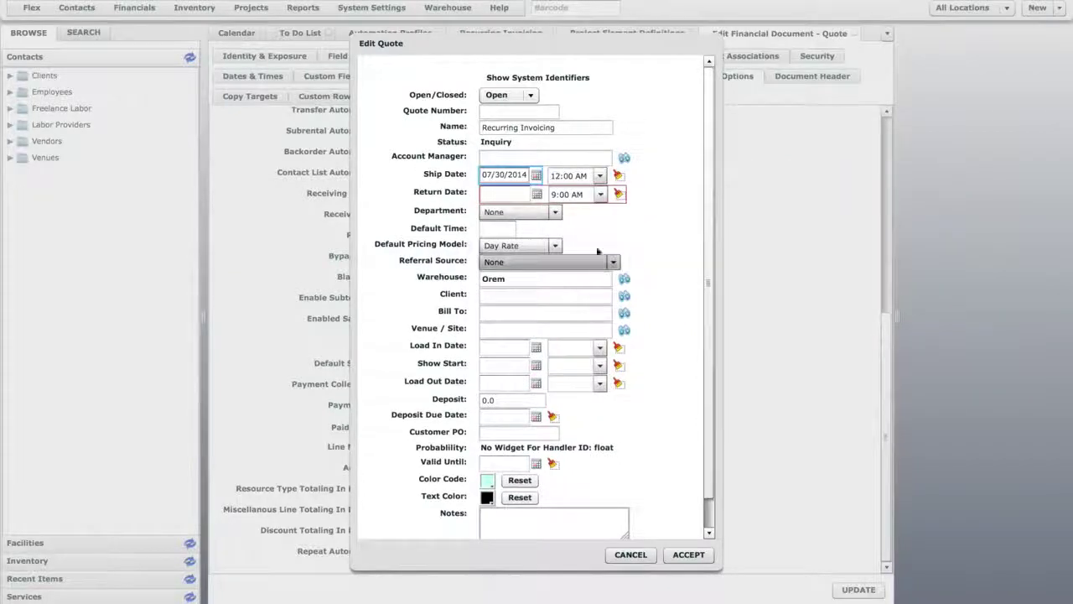
{"action": "left_click", "coordinate": [600, 175]}
{"action": "scroll", "coordinate": [598, 251], "scroll_direction": "down", "scroll_amount": 4}
{"action": "left_click", "coordinate": [567, 251]}
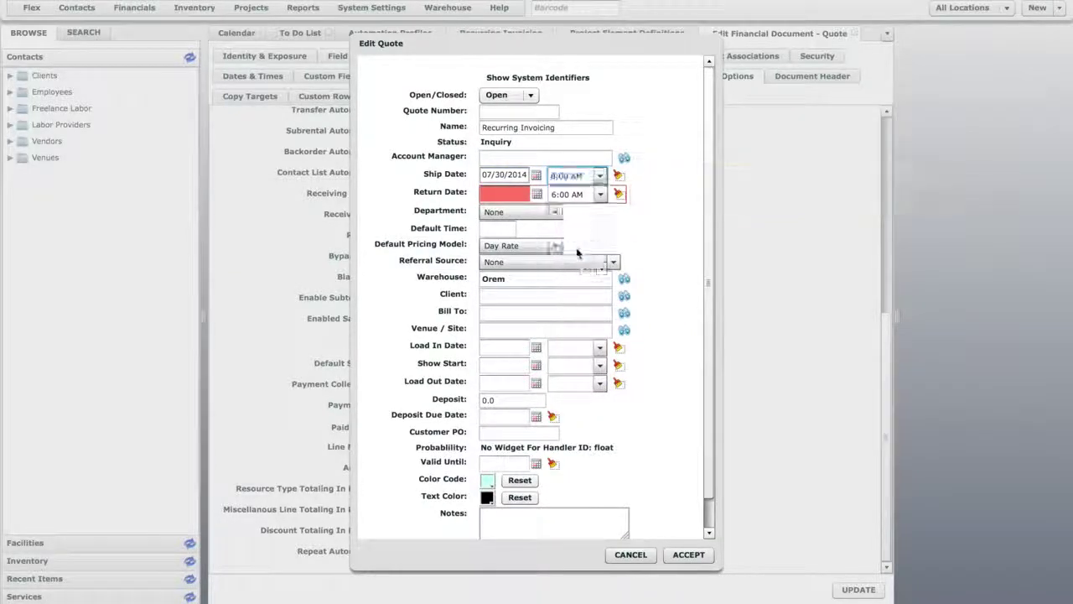
{"action": "left_click", "coordinate": [537, 194]}
{"action": "left_click", "coordinate": [618, 291]}
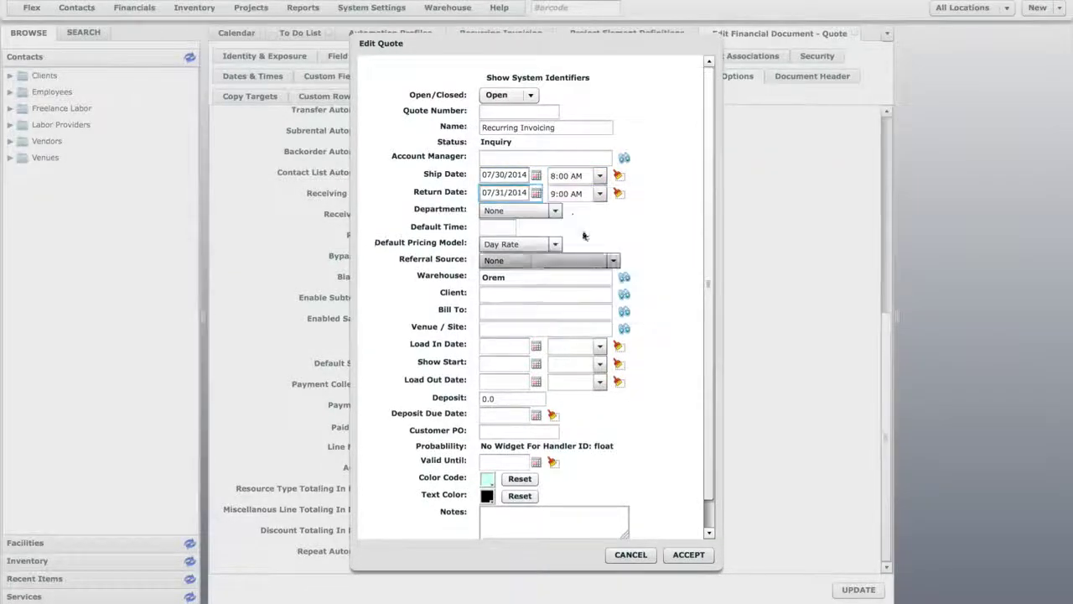
- Set the quote's return time to 5:30 PM and save the new quote
{"action": "left_click", "coordinate": [600, 193]}
{"action": "scroll", "coordinate": [602, 257], "scroll_direction": "down", "scroll_amount": 5}
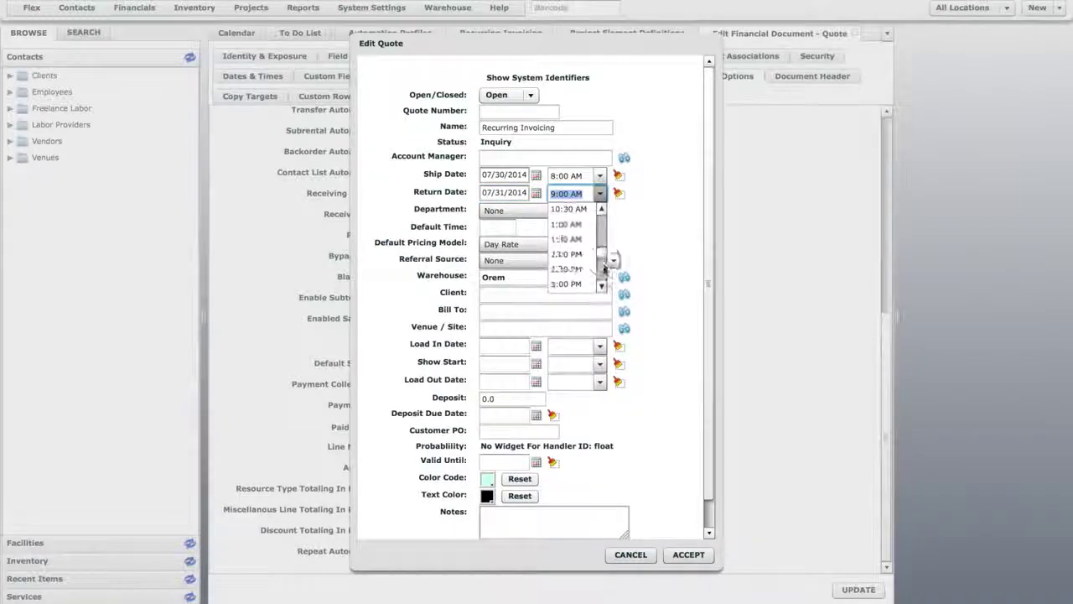
{"action": "left_click", "coordinate": [584, 269]}
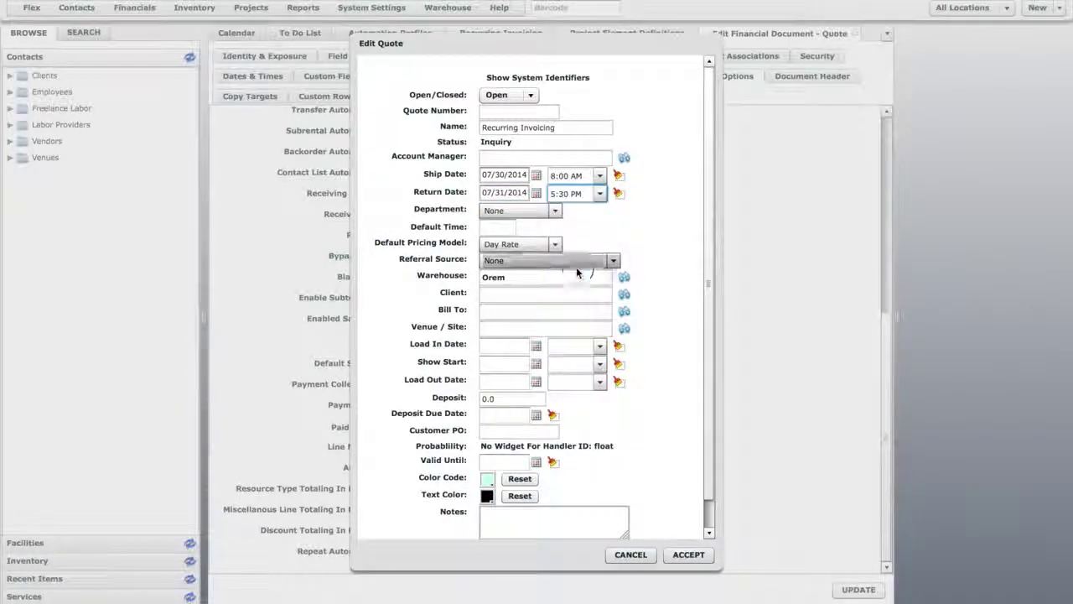
{"action": "left_click", "coordinate": [683, 554]}
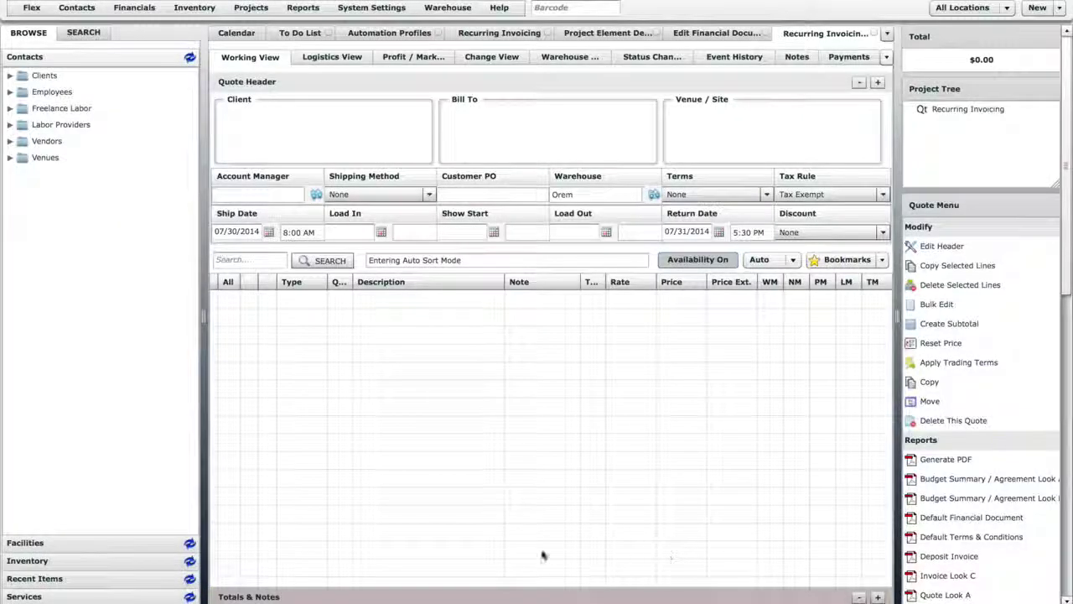
- Add the LS9-32-32 Ch mixer from the inventory's Audio > Mixers > Digital group to the quote as a line item
{"action": "left_click", "coordinate": [150, 560]}
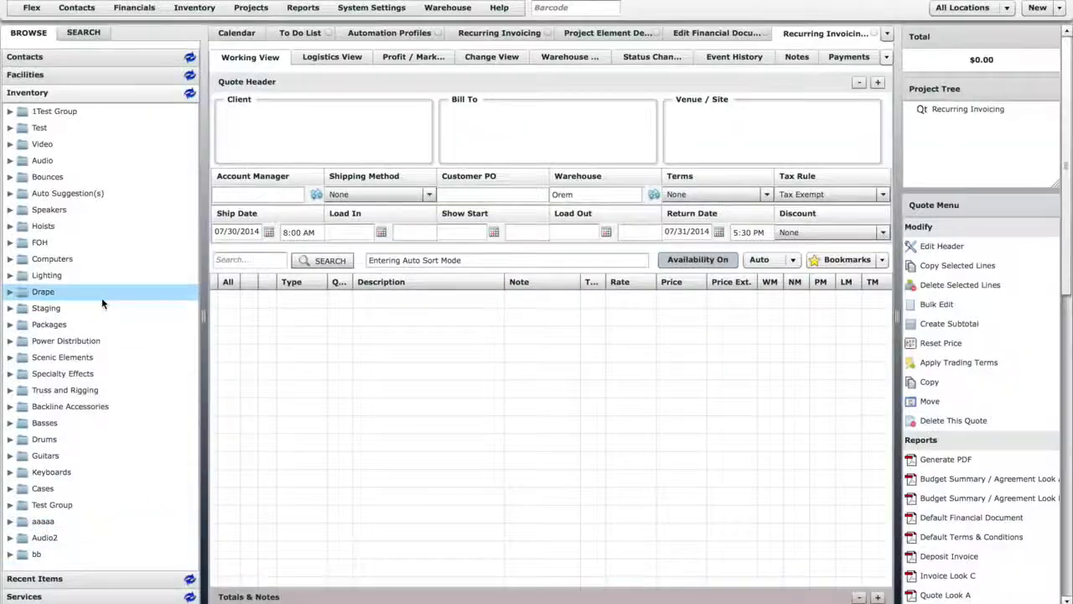
{"action": "left_click", "coordinate": [12, 162]}
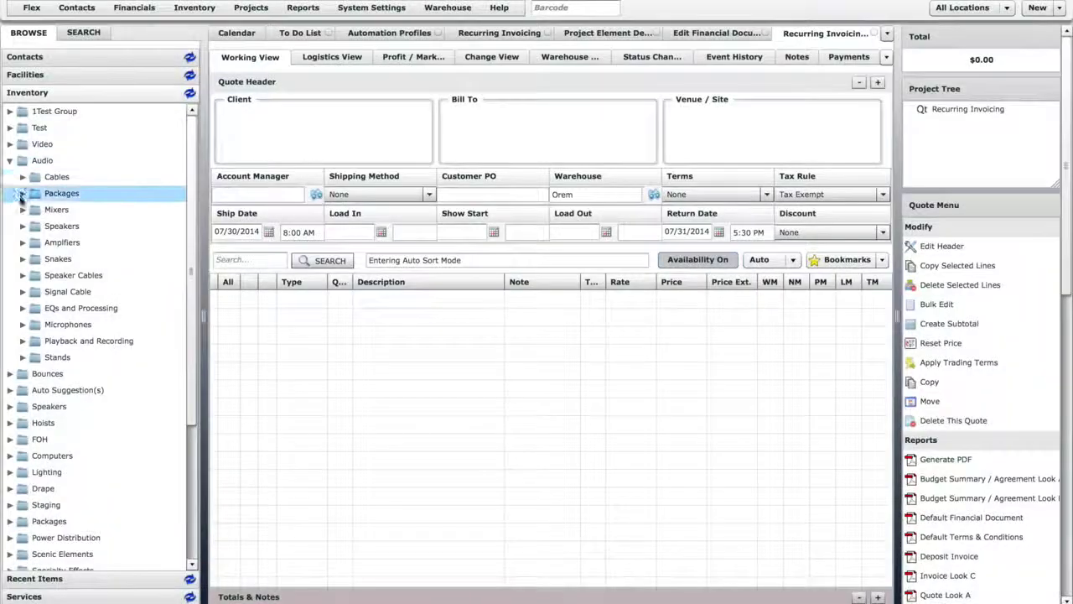
{"action": "left_click", "coordinate": [23, 209]}
{"action": "left_click", "coordinate": [36, 226]}
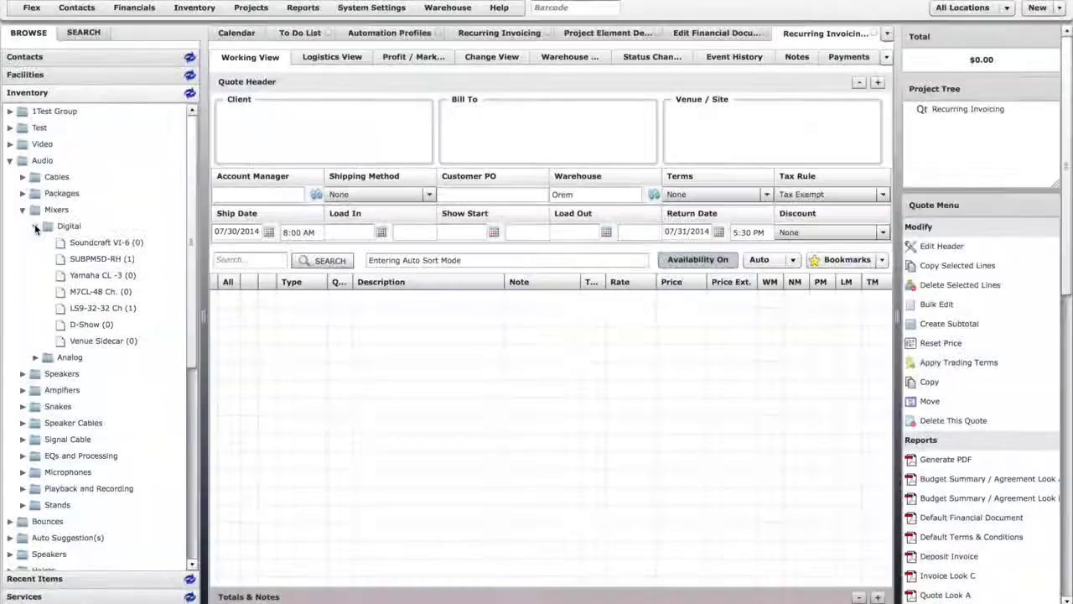
{"action": "left_click_drag", "start_coordinate": [108, 307], "coordinate": [278, 343]}
{"action": "left_click", "coordinate": [586, 344]}
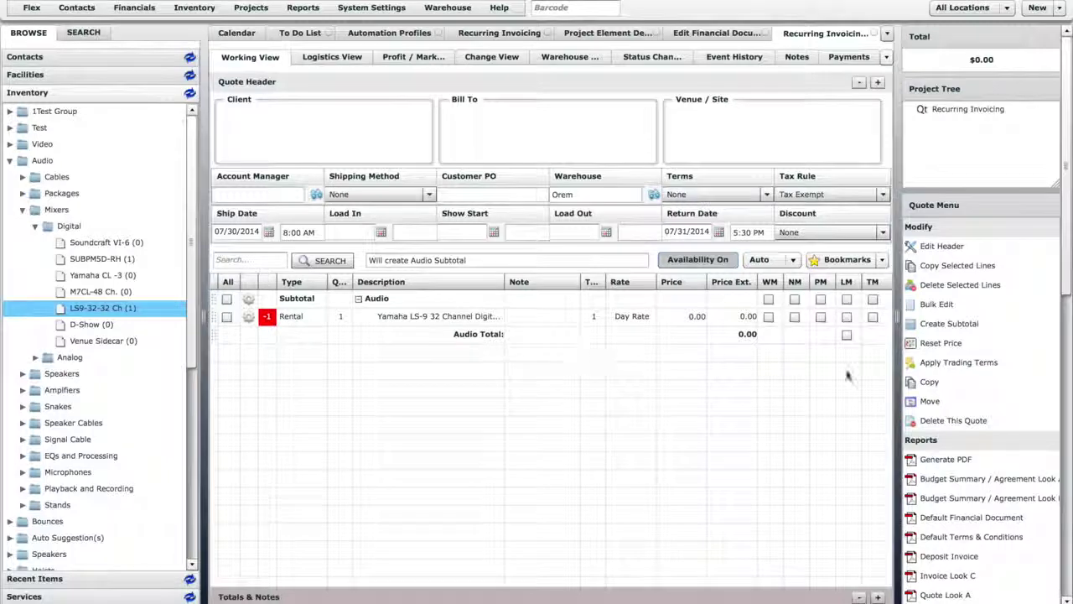
- Confirm the quote through its workflow, leaving the notification's distribution list empty
{"action": "left_click", "coordinate": [1069, 408]}
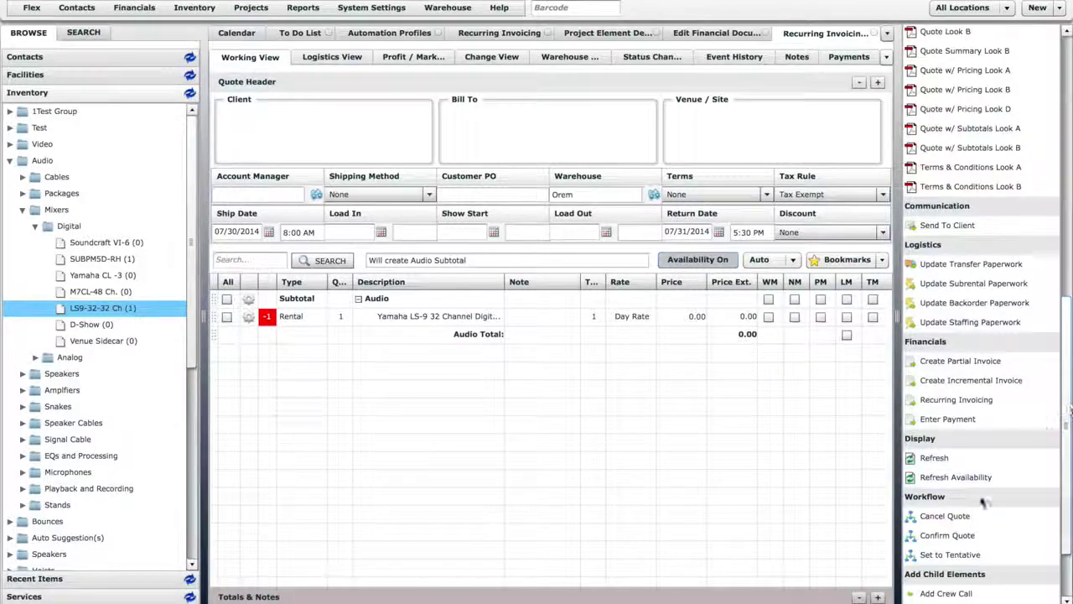
{"action": "left_click", "coordinate": [943, 535]}
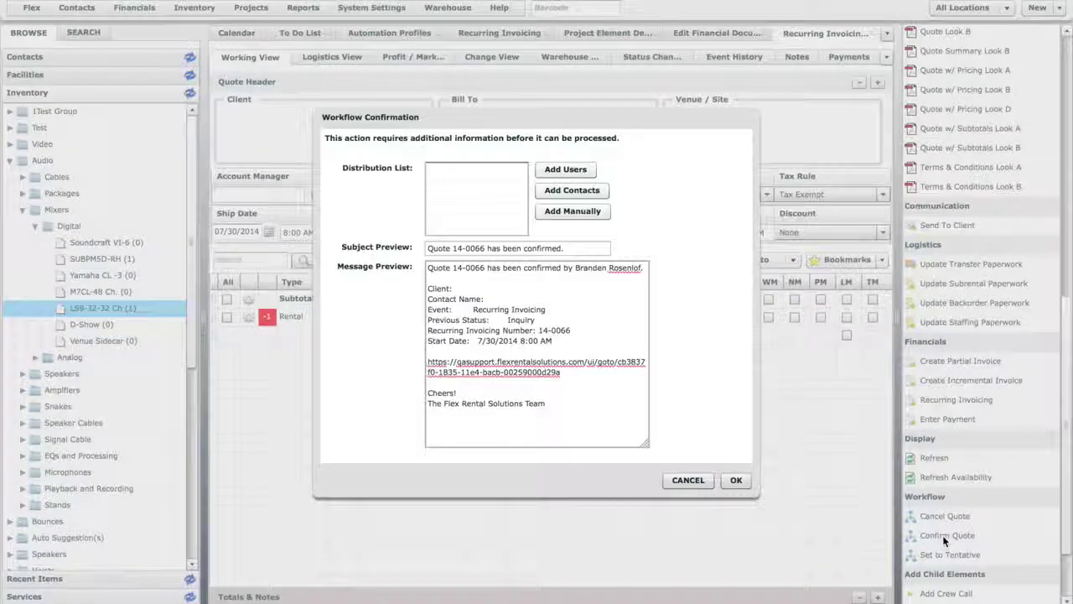
{"action": "left_click", "coordinate": [736, 479]}
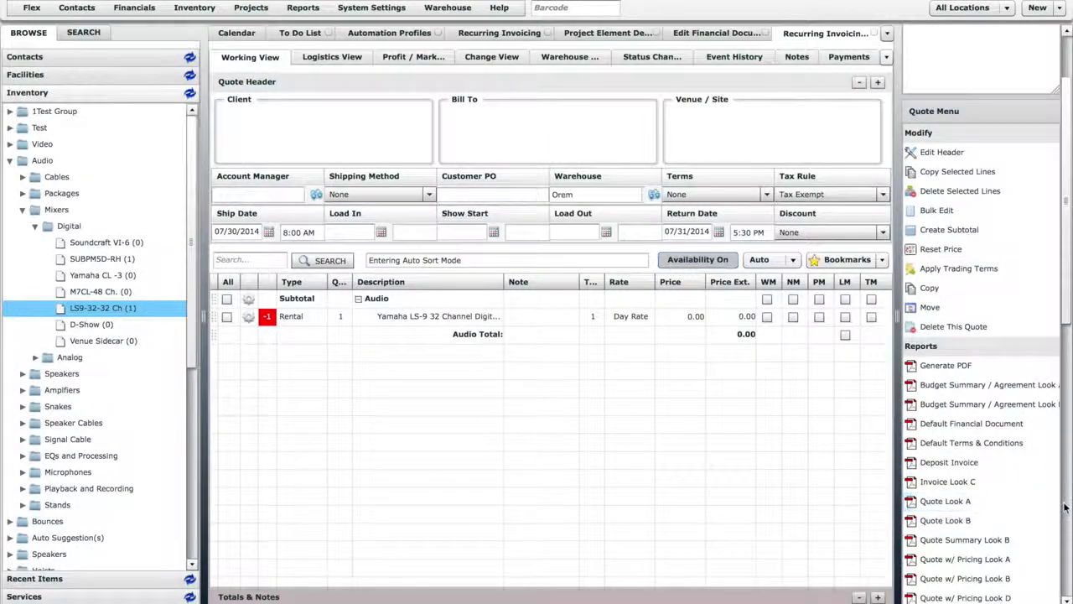
- Open the quote's Recurring Invoicing settings and enable recurring invoicing
{"action": "scroll", "coordinate": [1065, 507], "scroll_direction": "down", "scroll_amount": 10}
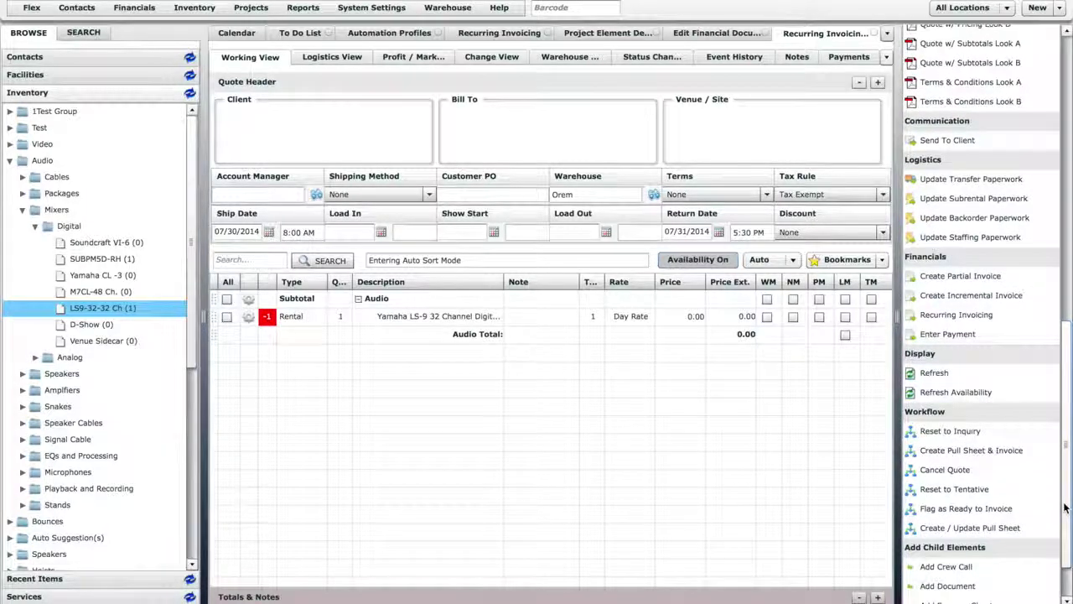
{"action": "left_click", "coordinate": [970, 316]}
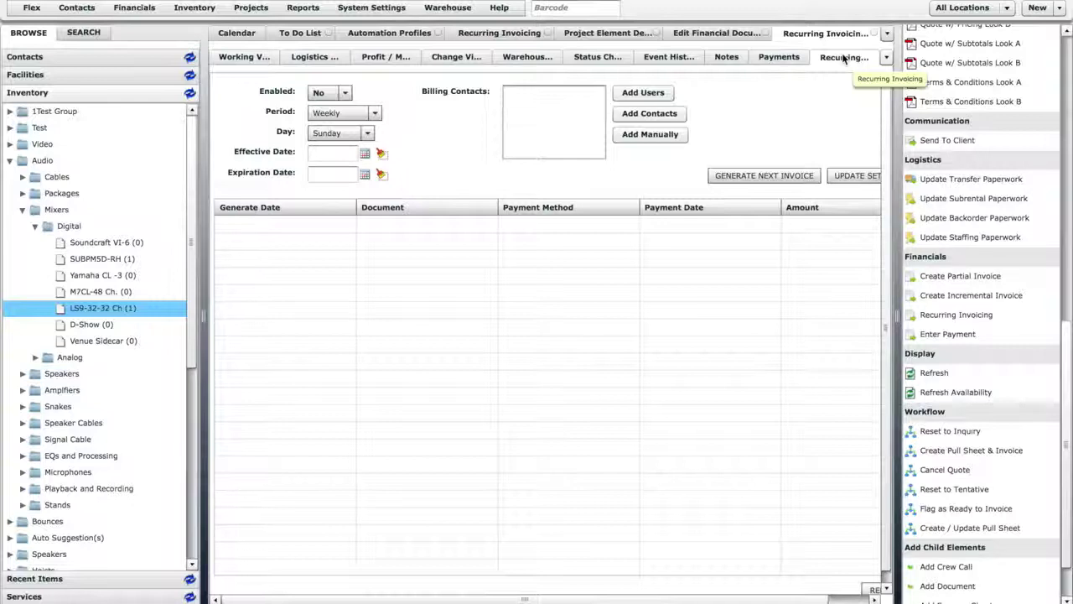
{"action": "left_click", "coordinate": [344, 93]}
{"action": "left_click", "coordinate": [336, 124]}
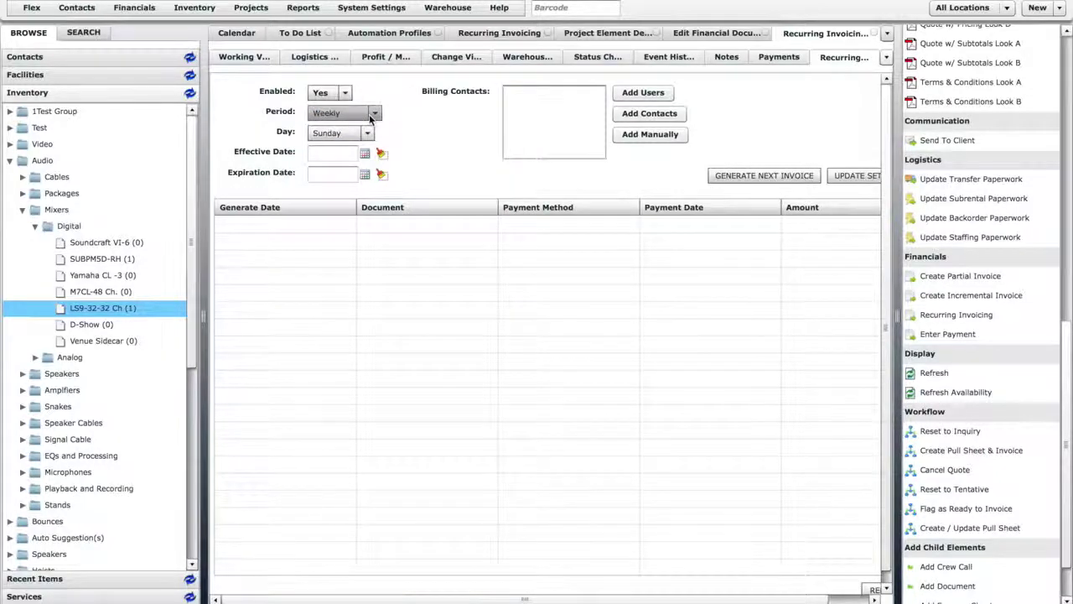
- Schedule the recurring invoices weekly on Wednesday, with an effective date of 07/30/2014
{"action": "left_click", "coordinate": [373, 114]}
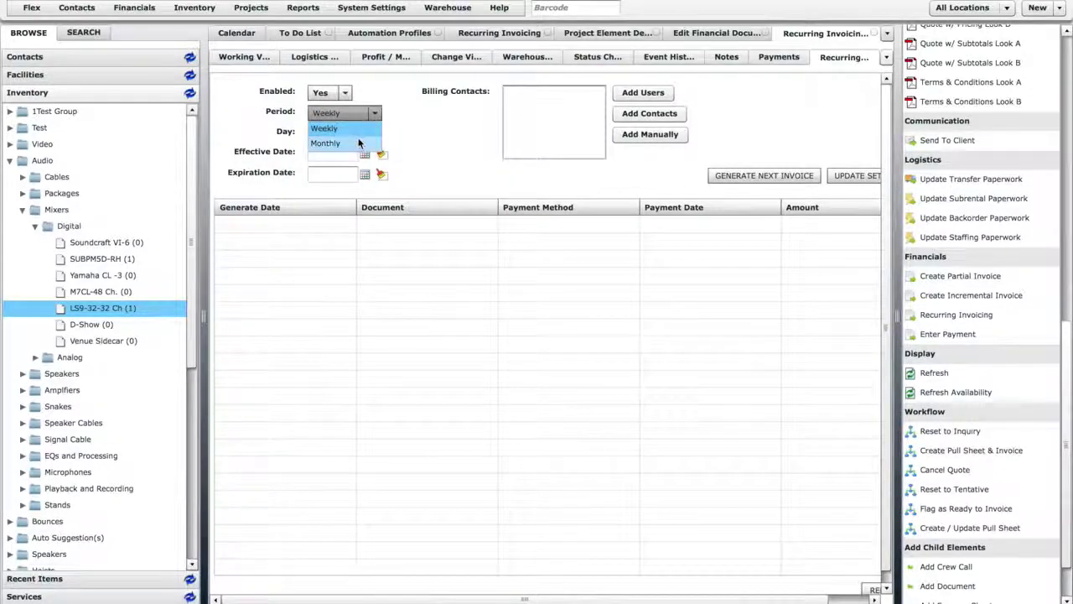
{"action": "left_click", "coordinate": [359, 130]}
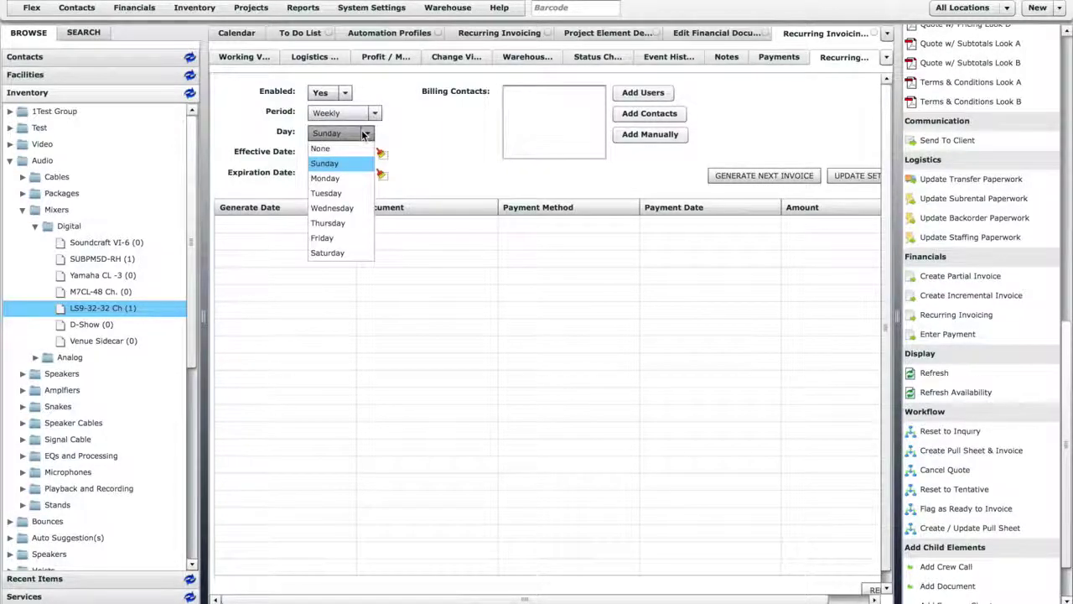
{"action": "left_click", "coordinate": [352, 207]}
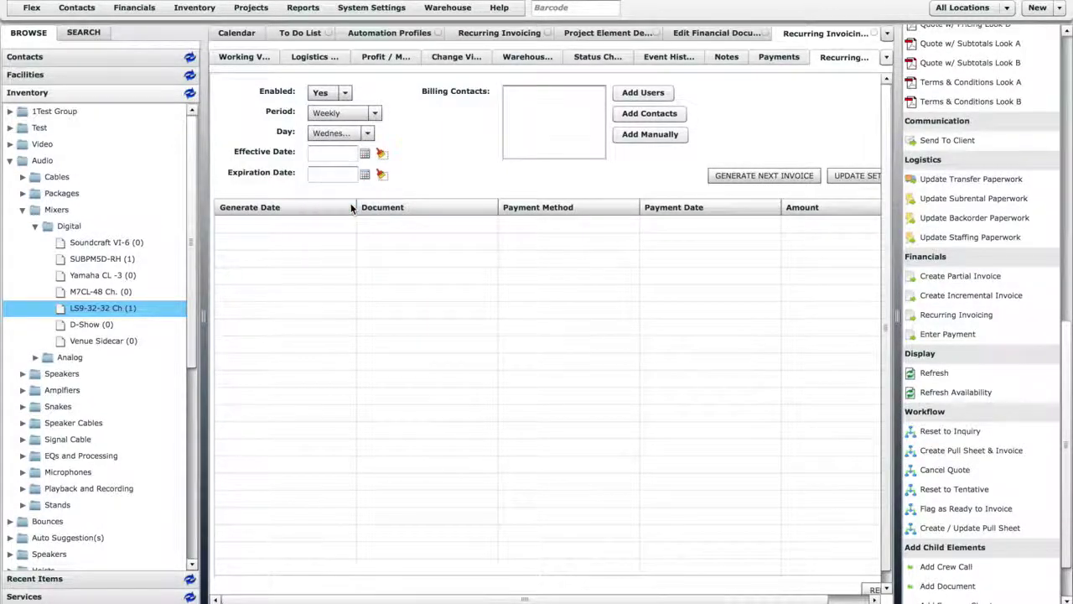
{"action": "left_click", "coordinate": [366, 155]}
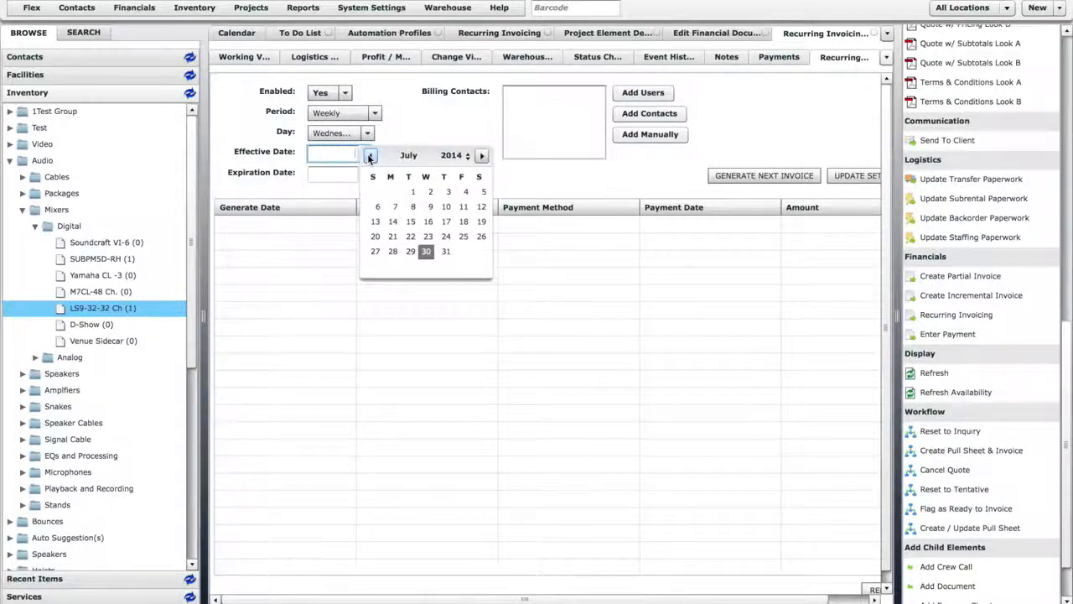
{"action": "left_click", "coordinate": [426, 251]}
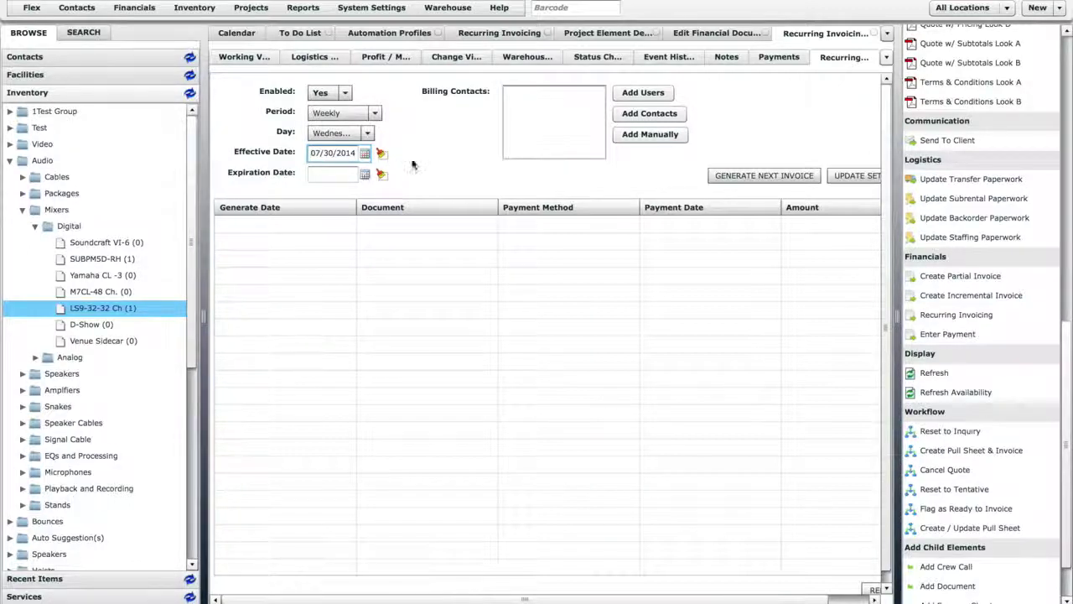
- Add the first listed user as a billing contact and update the recurring invoicing settings
{"action": "left_click", "coordinate": [636, 93]}
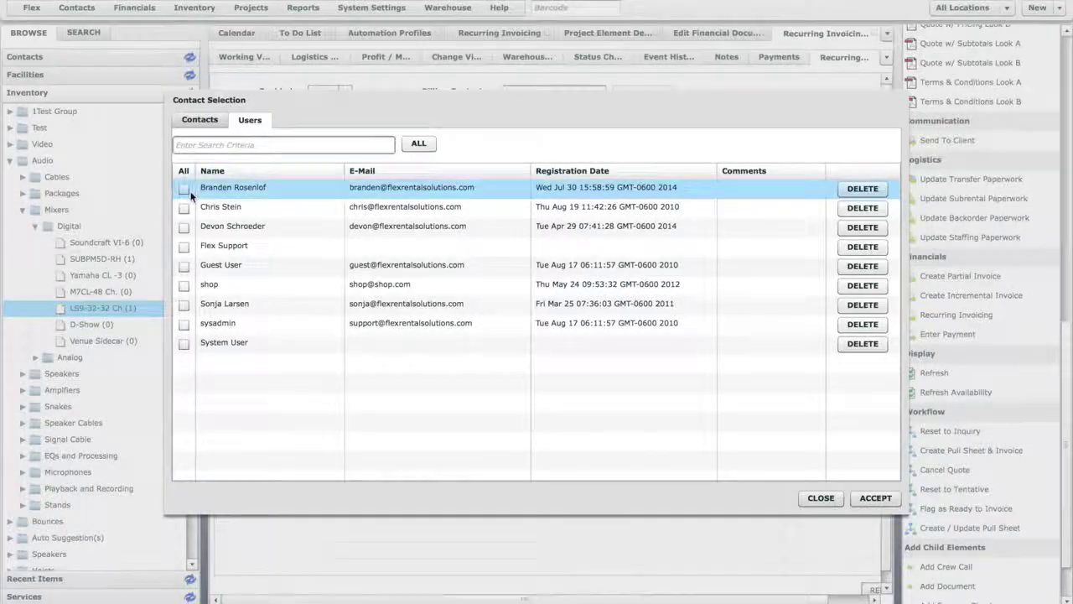
{"action": "left_click", "coordinate": [184, 190]}
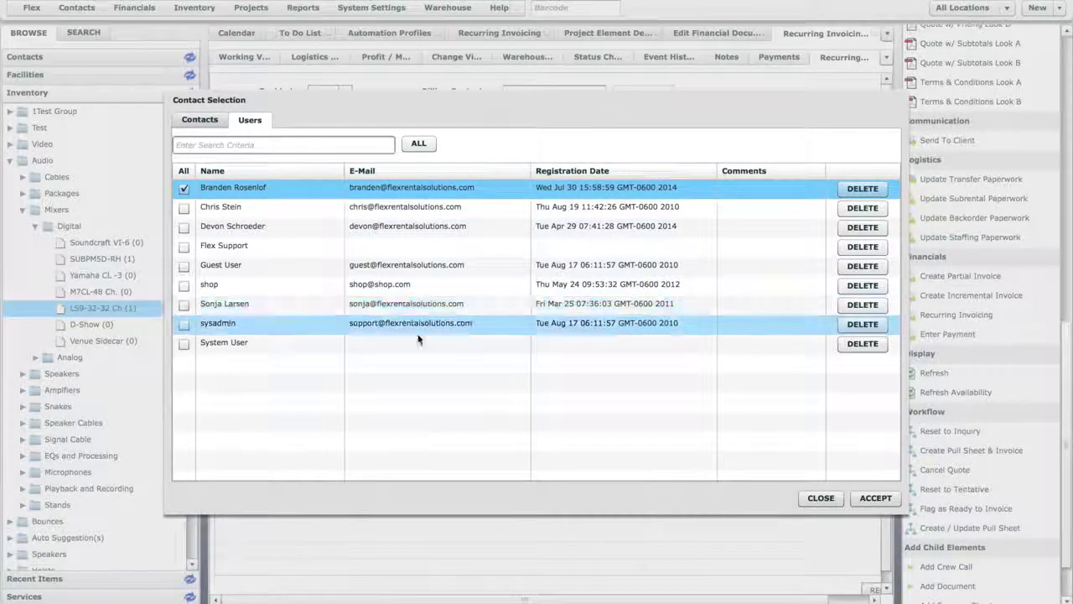
{"action": "left_click", "coordinate": [874, 497]}
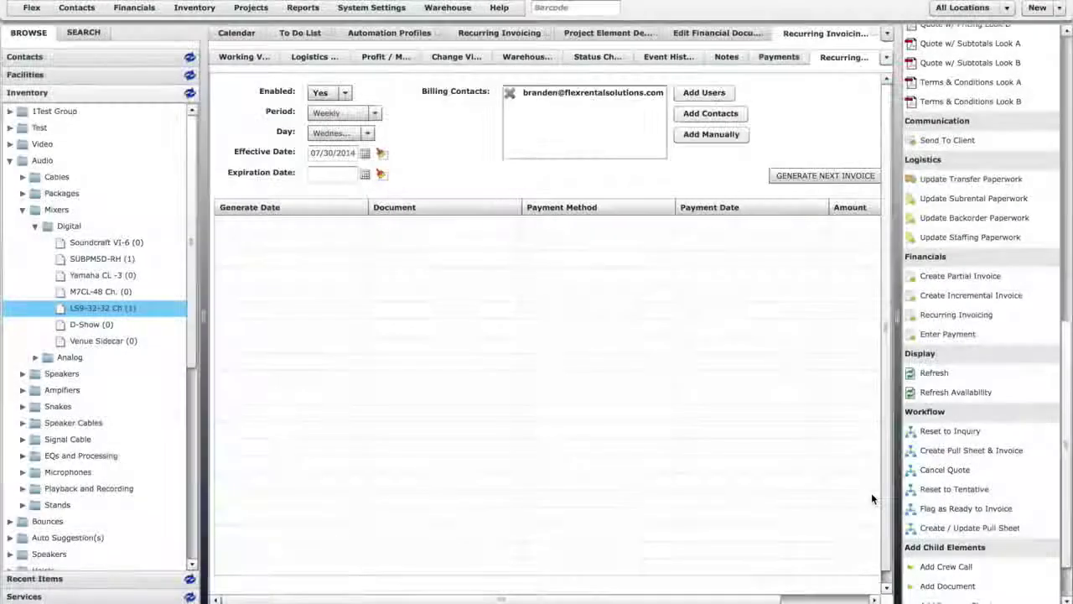
{"action": "left_click", "coordinate": [873, 599]}
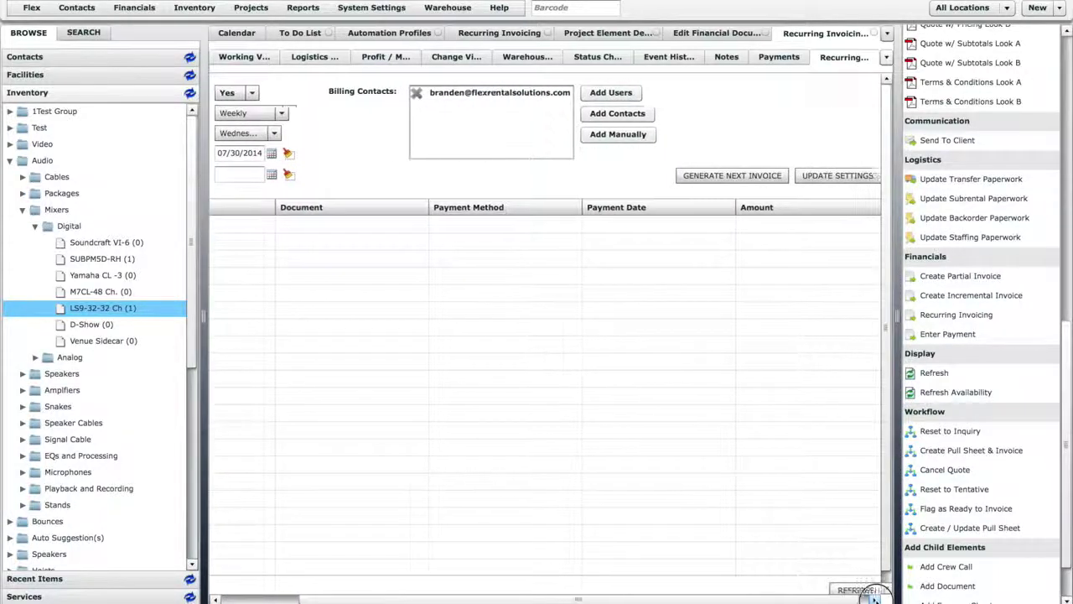
{"action": "left_click", "coordinate": [873, 598]}
{"action": "left_click", "coordinate": [826, 183]}
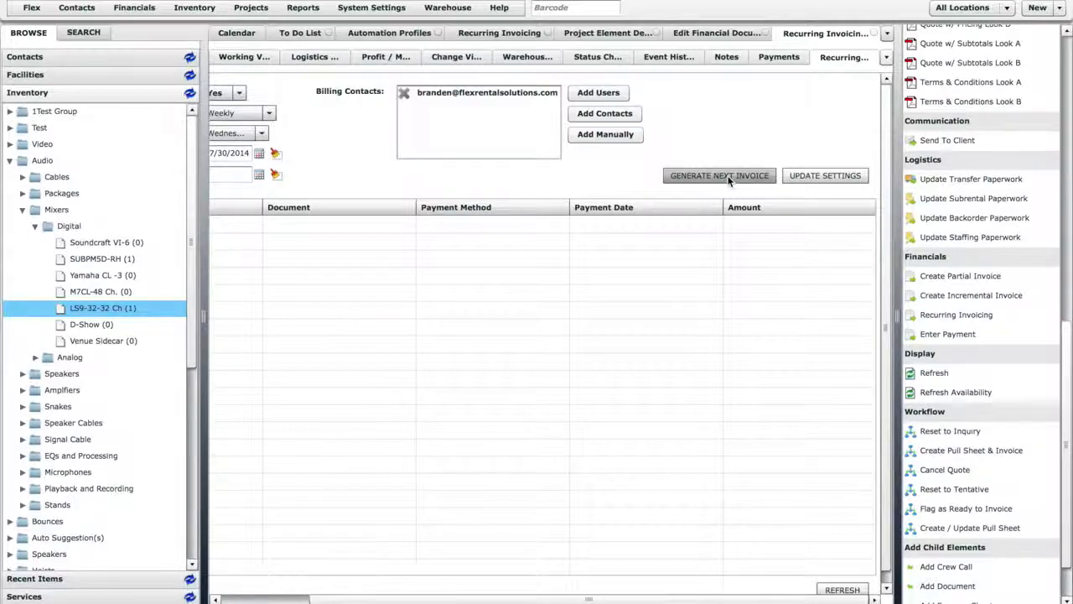
- Generate the next recurring invoice for the quote twice in a row, approving each generation
{"action": "left_click", "coordinate": [727, 178]}
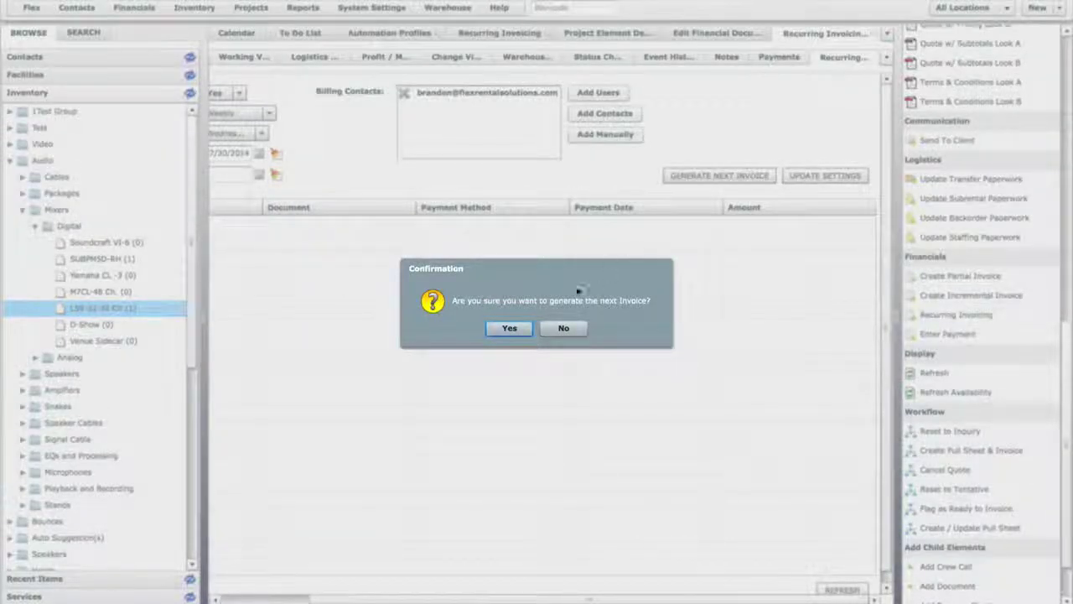
{"action": "left_click", "coordinate": [517, 328]}
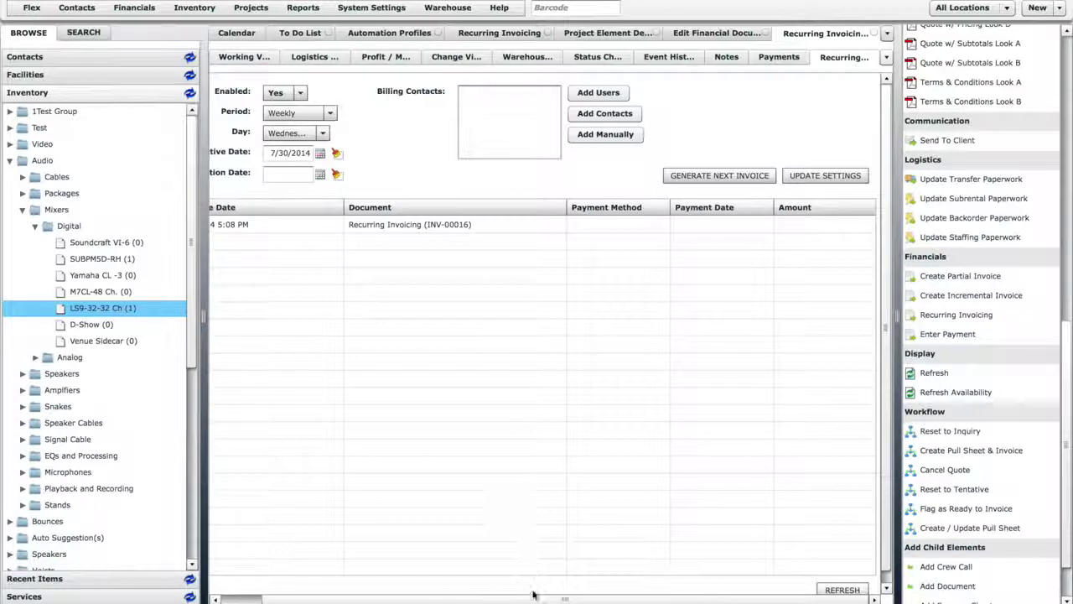
{"action": "left_click_drag", "start_coordinate": [515, 597], "coordinate": [443, 592]}
{"action": "left_click", "coordinate": [343, 226]}
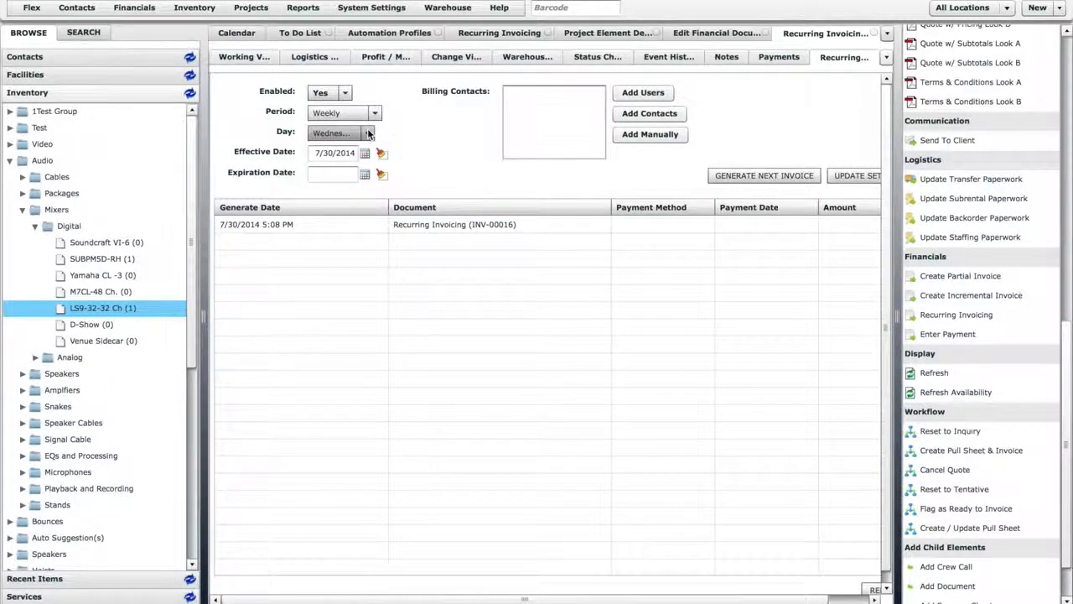
{"action": "left_click", "coordinate": [761, 178]}
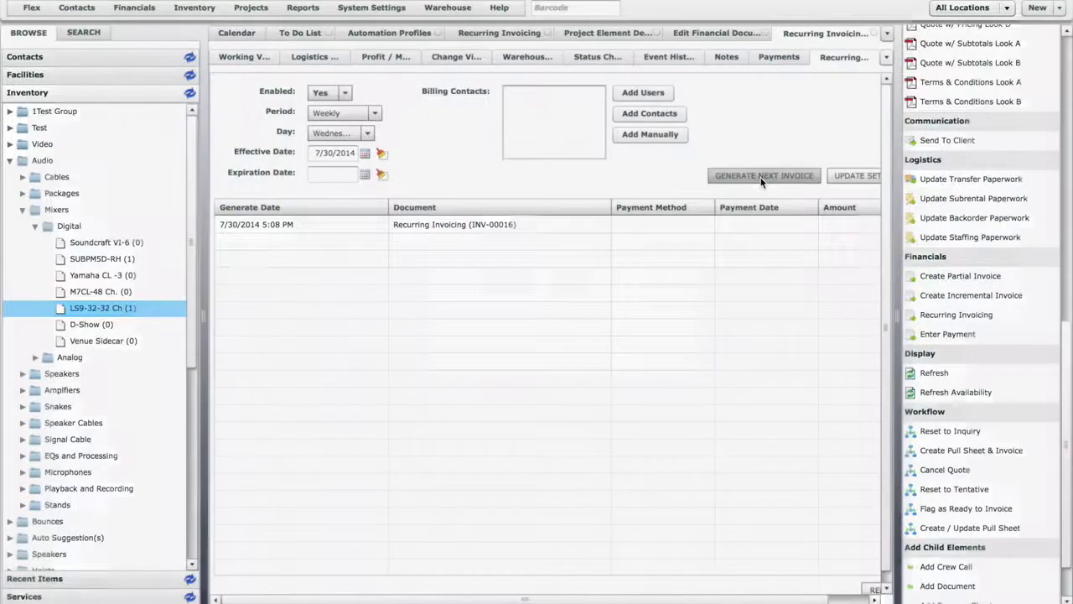
{"action": "left_click", "coordinate": [510, 327]}
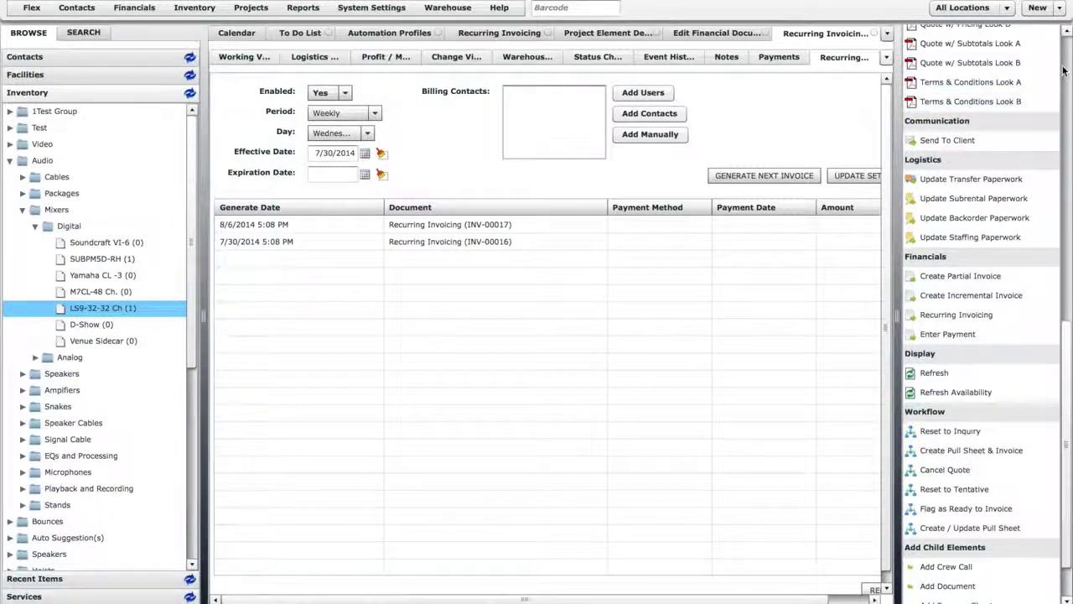
- Open the second invoice listed under the Recurring Invoicing quote in the project tree
{"action": "scroll", "coordinate": [1063, 72], "scroll_direction": "up", "scroll_amount": 10}
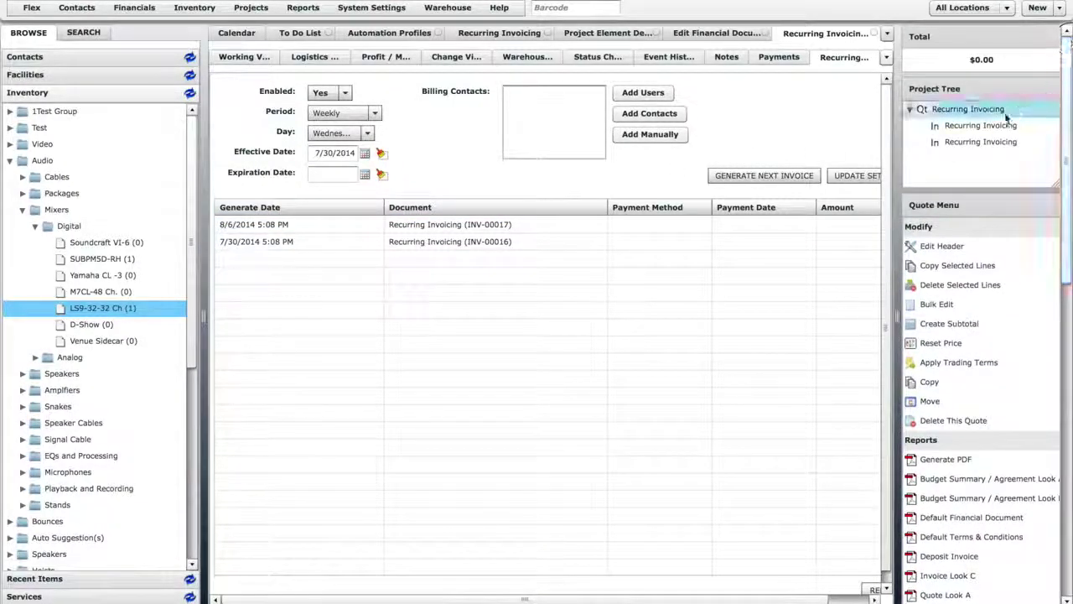
{"action": "left_click", "coordinate": [987, 142]}
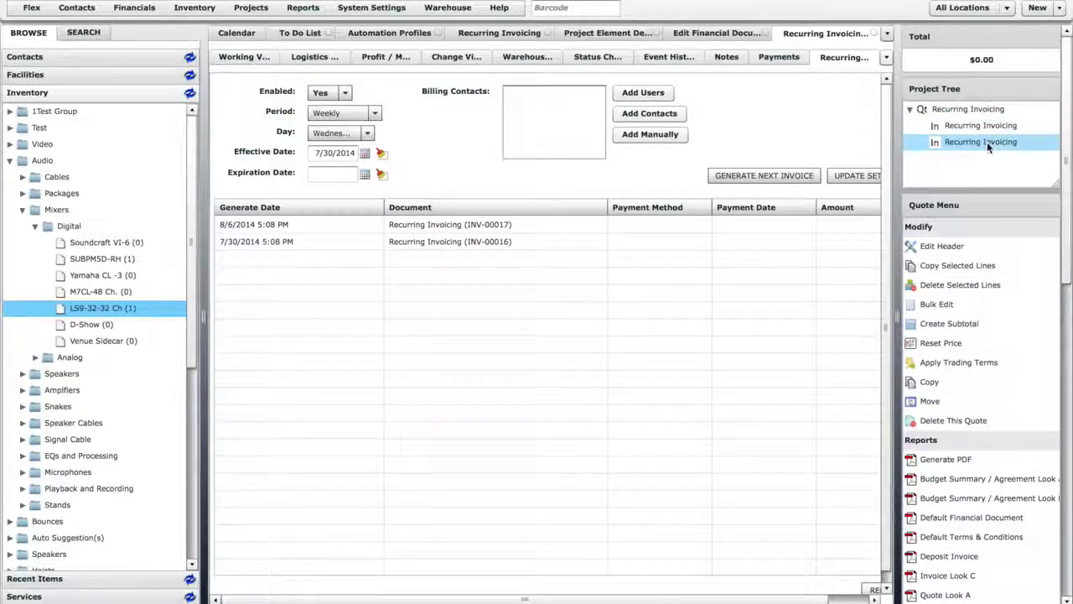